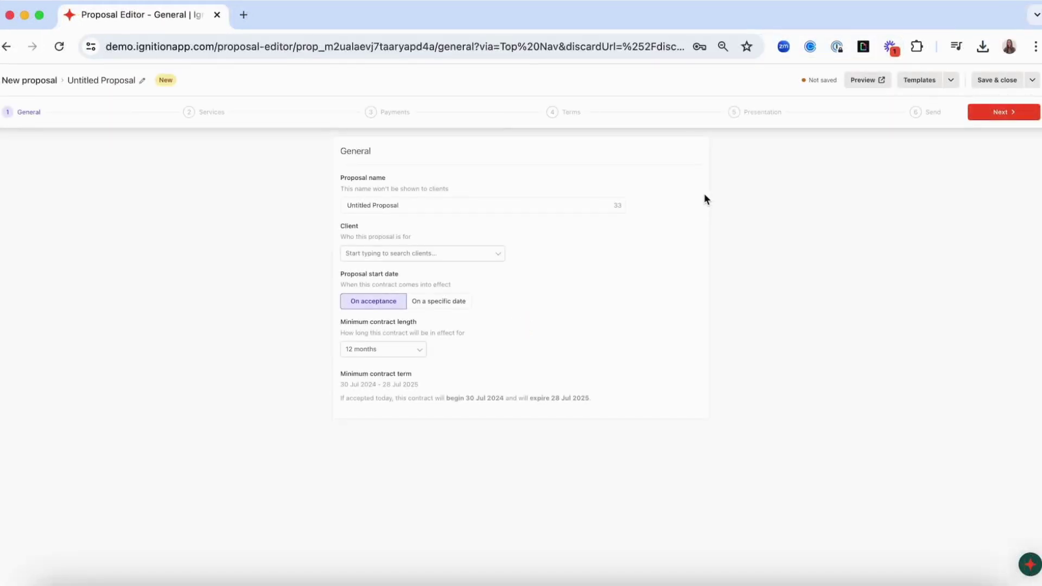
- Rename the Untitled Proposal to 'Annual Engagement -2024'
{"action": "left_click", "coordinate": [358, 205]}
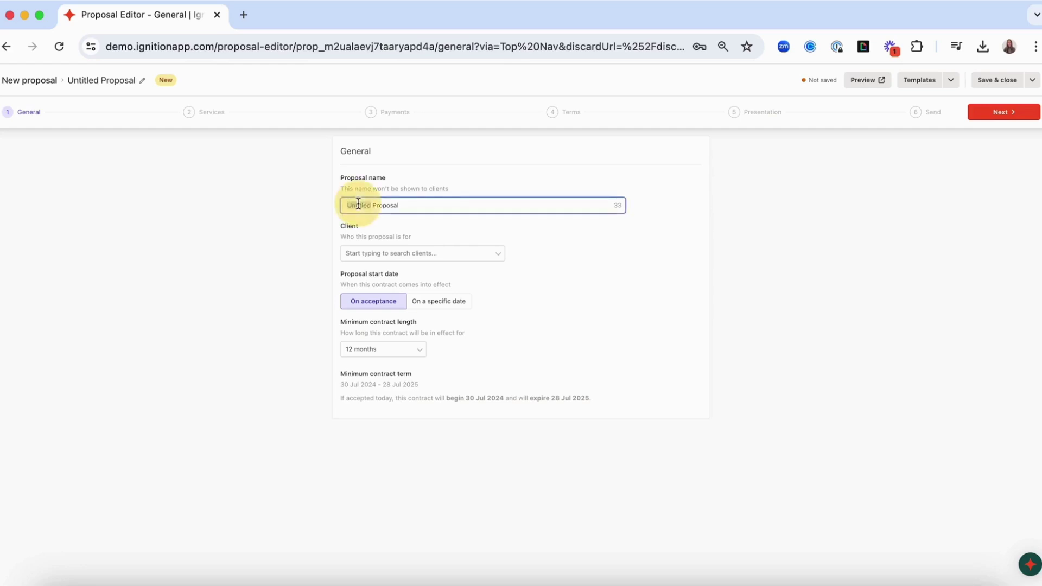
{"action": "key", "text": "super+a"}
{"action": "type", "text": "Annual"}
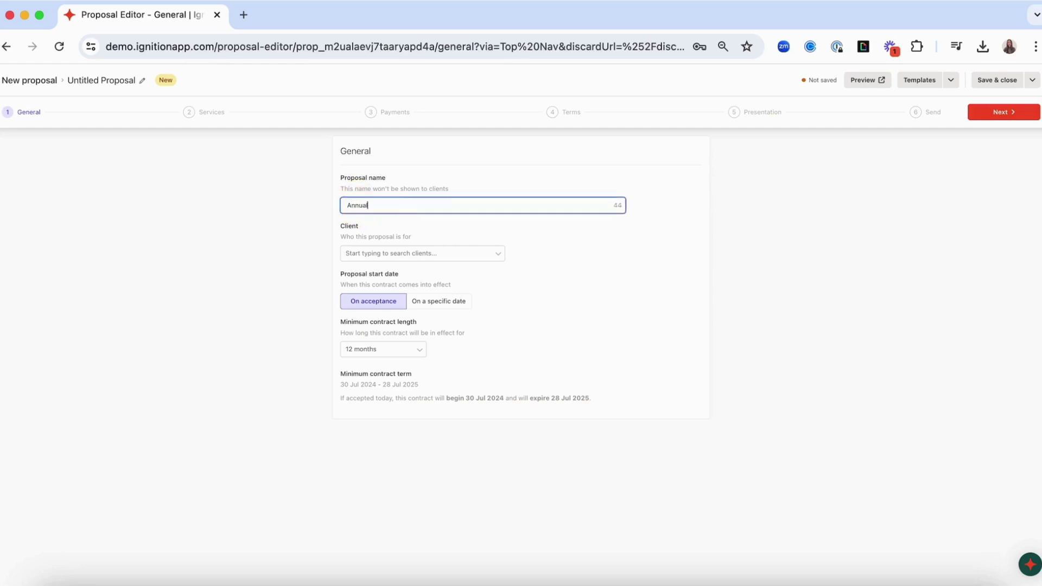
{"action": "type", "text": " Engagement -202"}
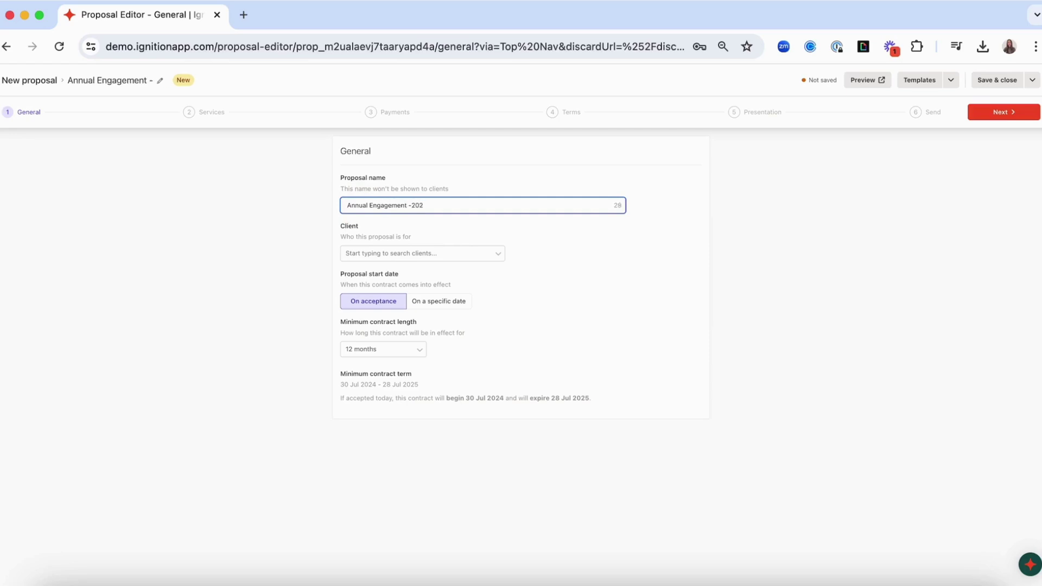
{"action": "type", "text": "4"}
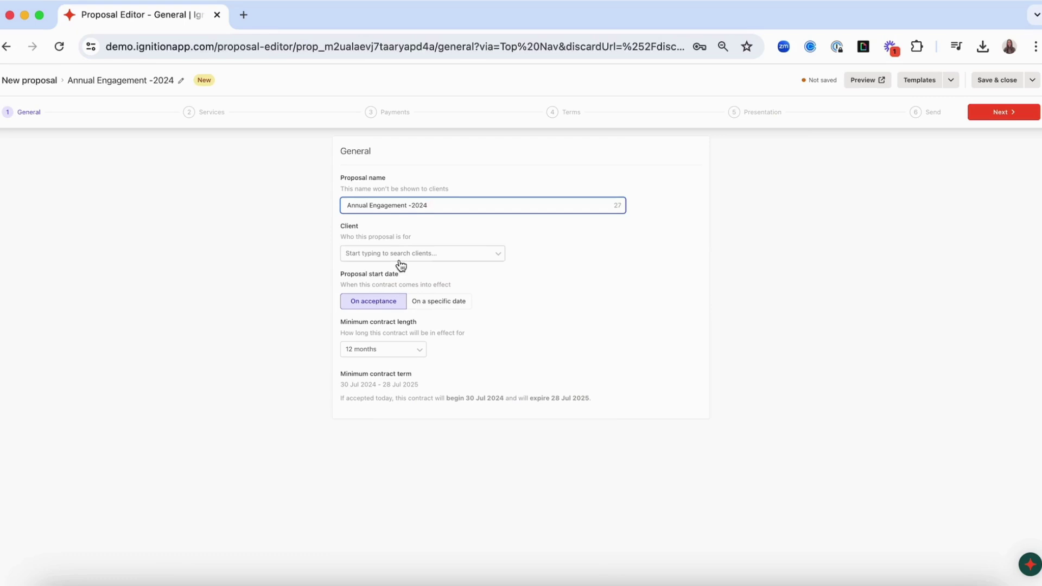
{"action": "left_click", "coordinate": [401, 255]}
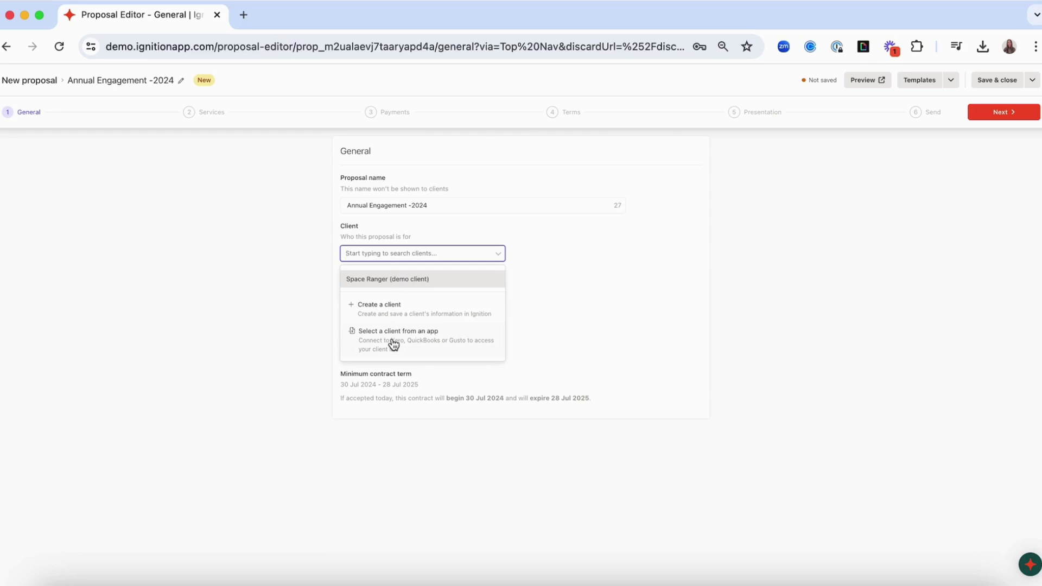
- Make Space Ranger (demo client) the proposal's client and try a specific start date
{"action": "left_click", "coordinate": [401, 287]}
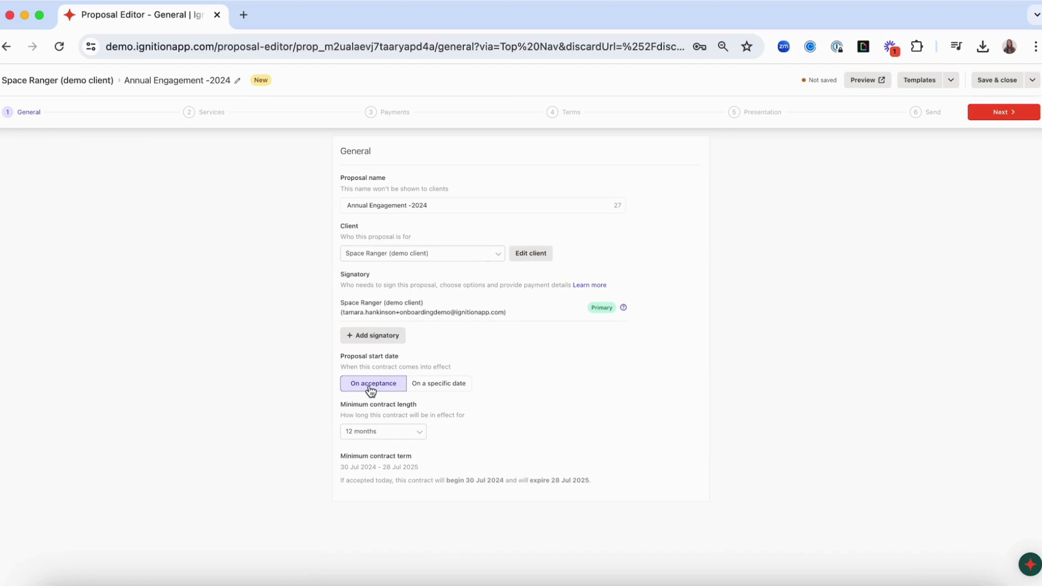
{"action": "left_click", "coordinate": [434, 388]}
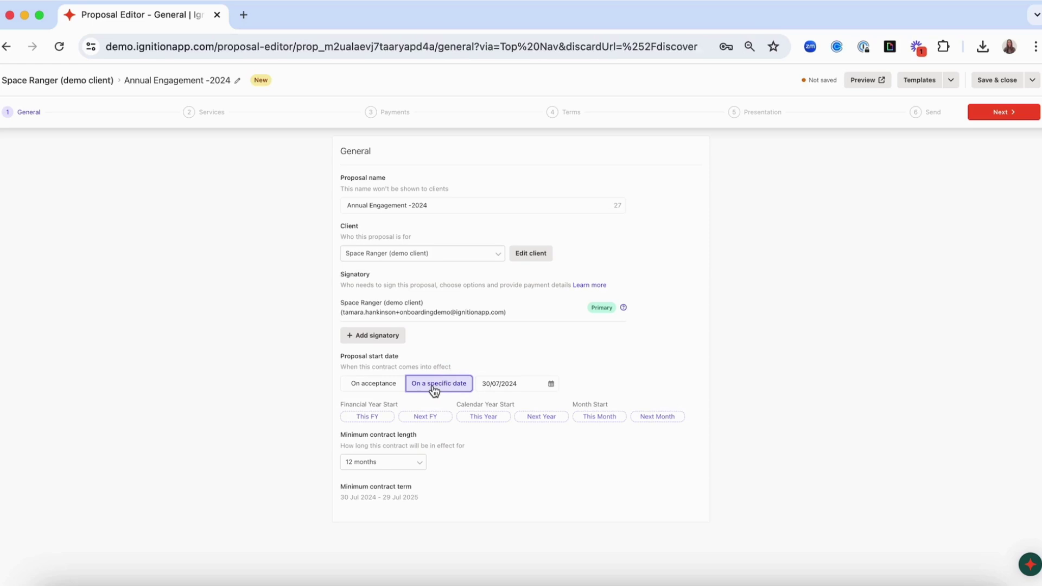
- Set the contract to start on acceptance with a 12-month minimum length
{"action": "left_click", "coordinate": [395, 388]}
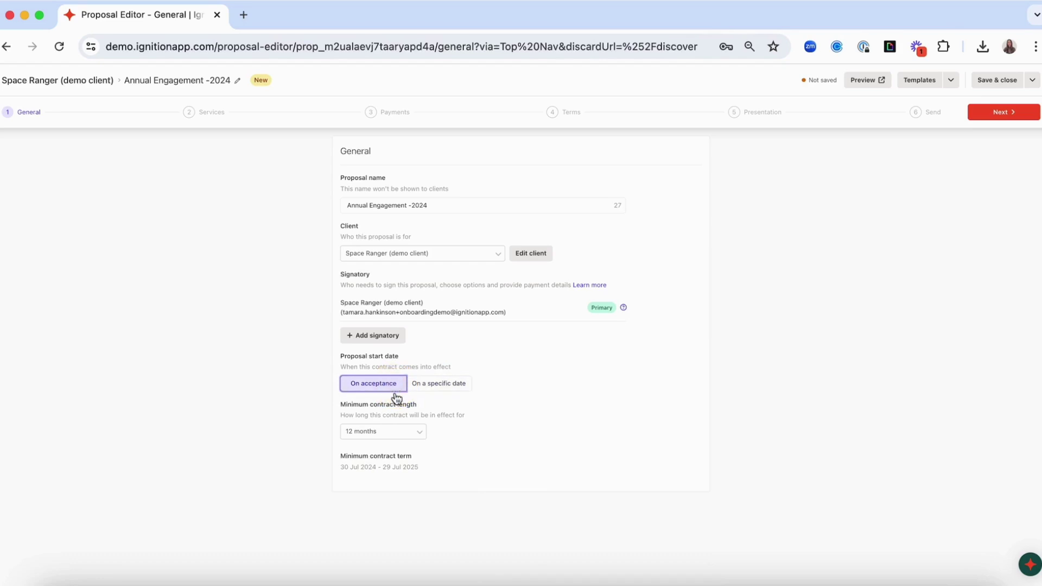
{"action": "left_click", "coordinate": [405, 434]}
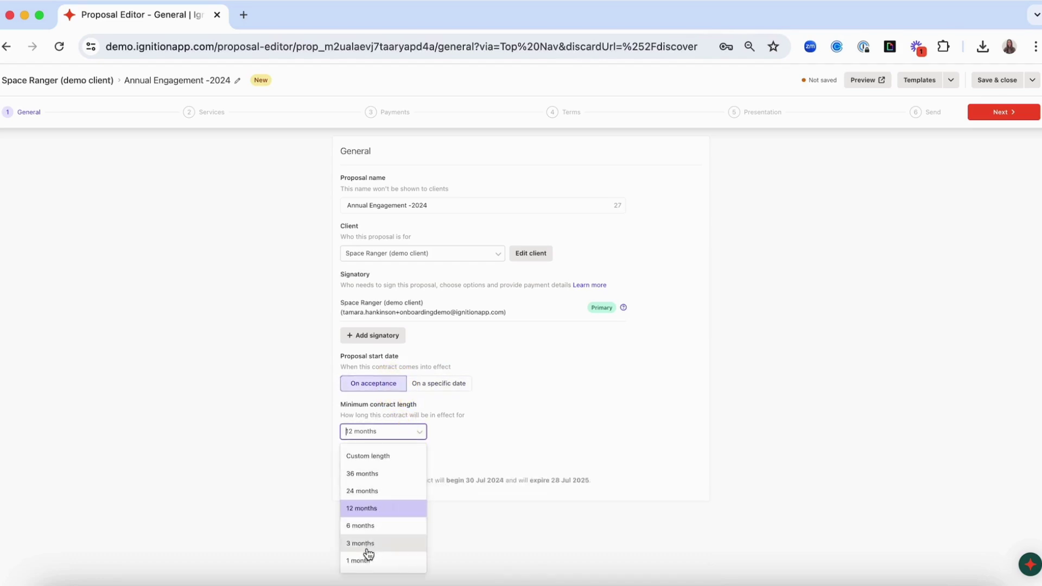
{"action": "left_click", "coordinate": [371, 513]}
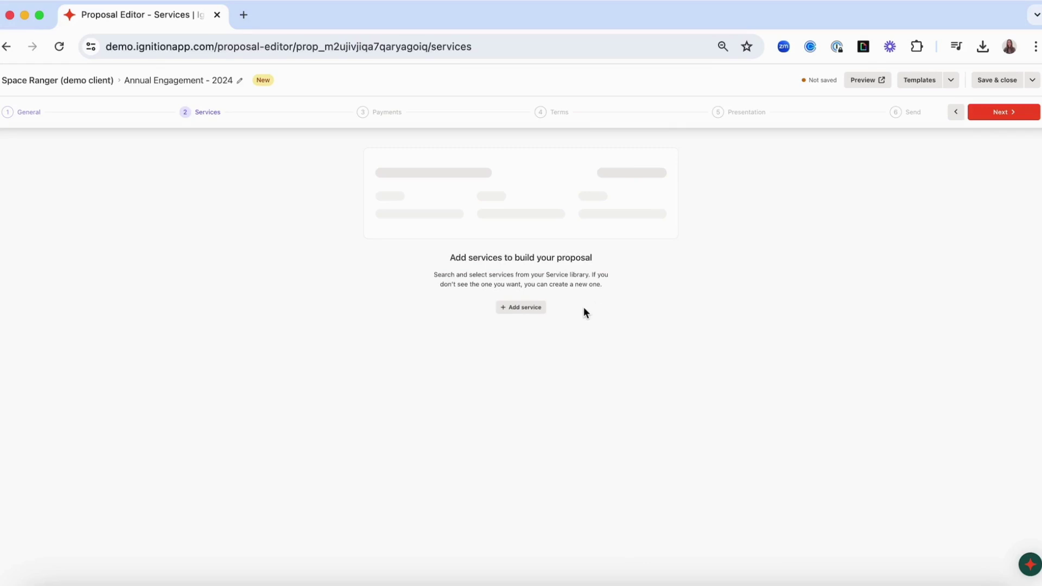
- Create a new service called 'Account Management' from the service search
{"action": "left_click", "coordinate": [523, 313]}
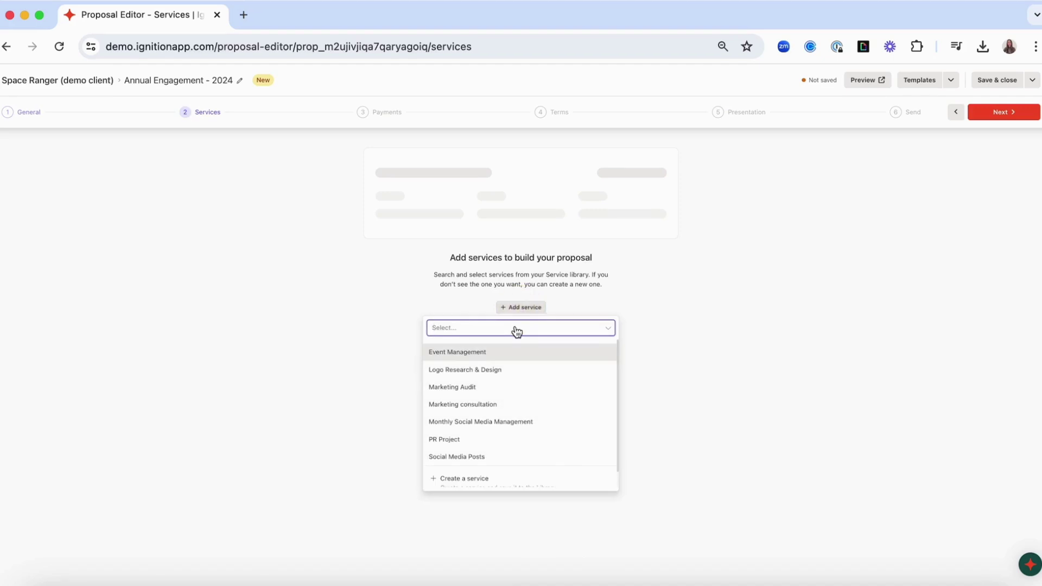
{"action": "type", "text": "Account "}
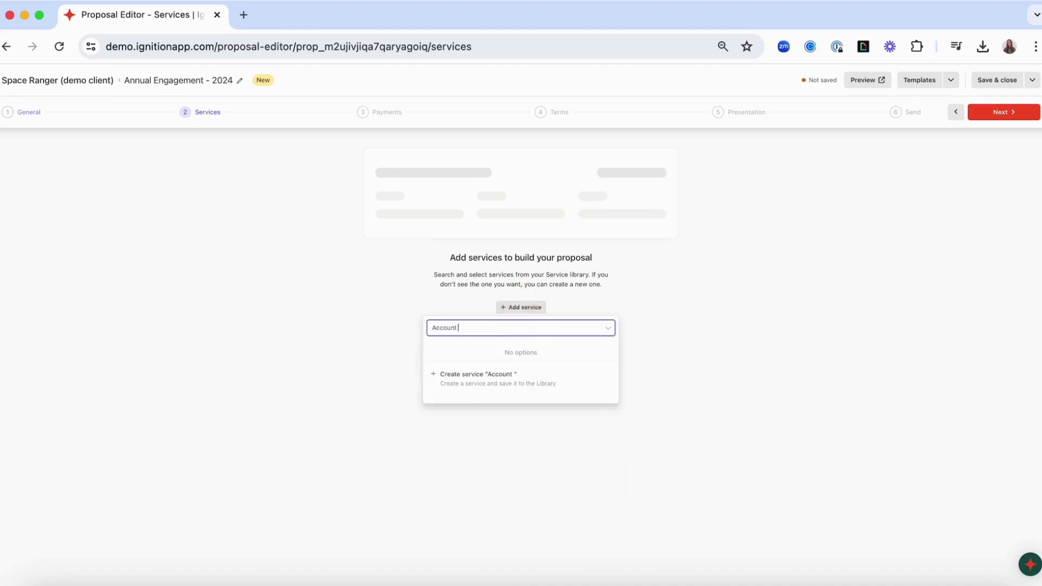
{"action": "type", "text": "Management"}
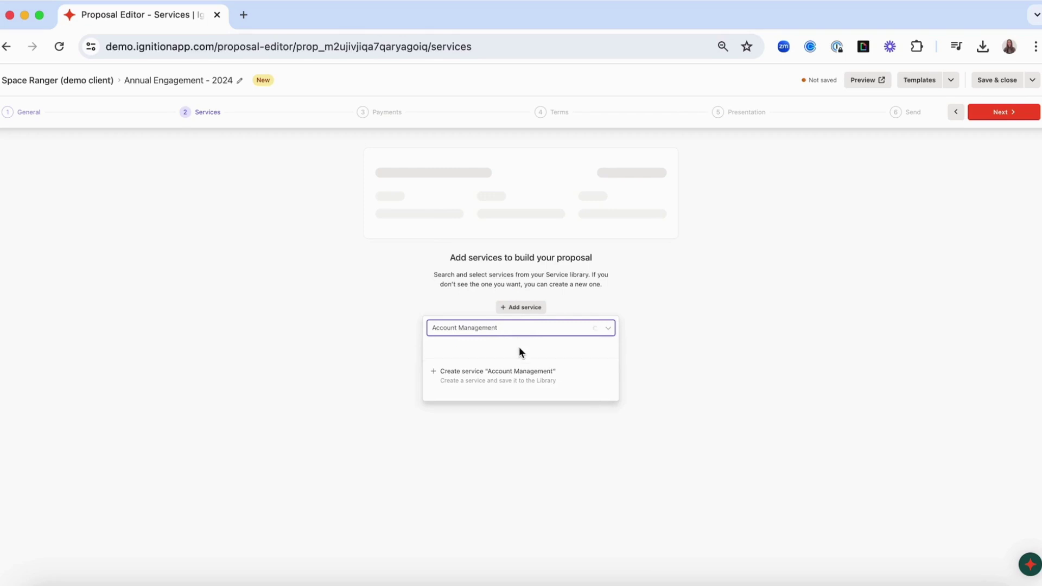
{"action": "left_click", "coordinate": [511, 380]}
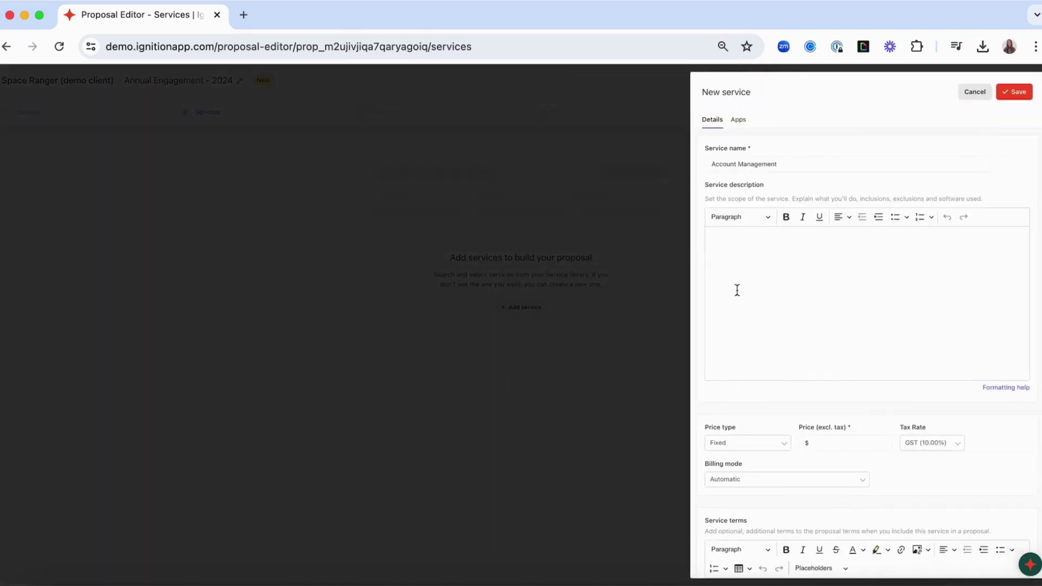
- Give the Account Management service the description 'Test'
{"action": "left_click", "coordinate": [769, 237]}
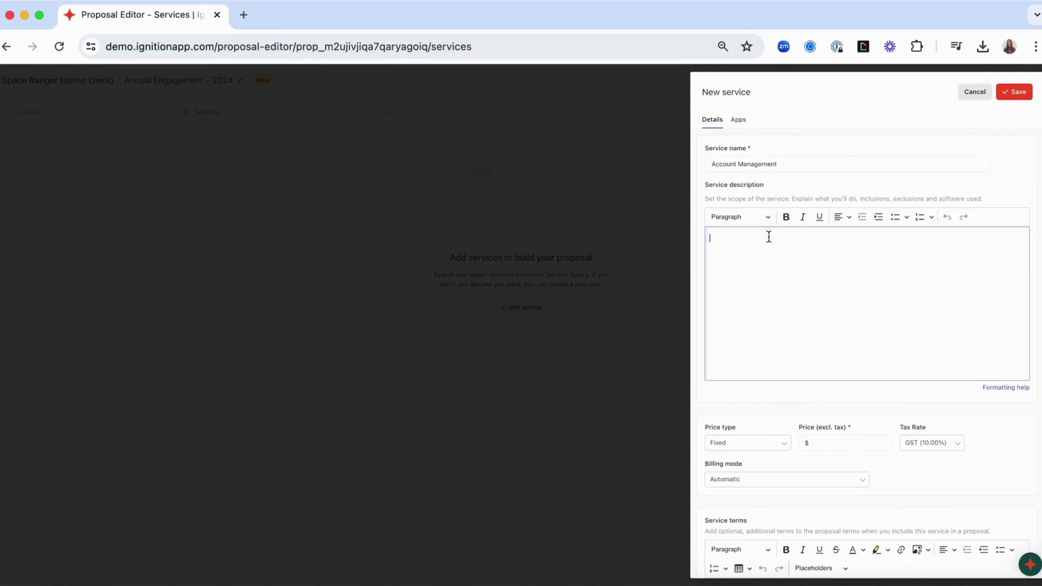
{"action": "type", "text": "Test"}
{"action": "scroll", "coordinate": [773, 268], "scroll_direction": "down", "scroll_amount": 1}
{"action": "scroll", "coordinate": [774, 267], "scroll_direction": "down", "scroll_amount": 1}
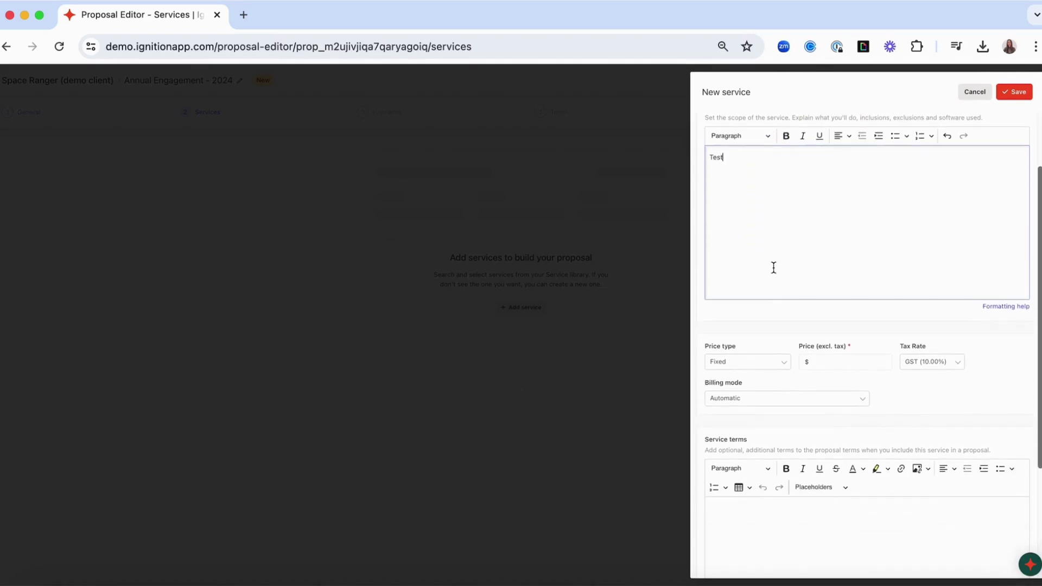
- Set a fixed $200 price with GST (10.00%) tax and automatic billing
{"action": "left_click", "coordinate": [758, 367]}
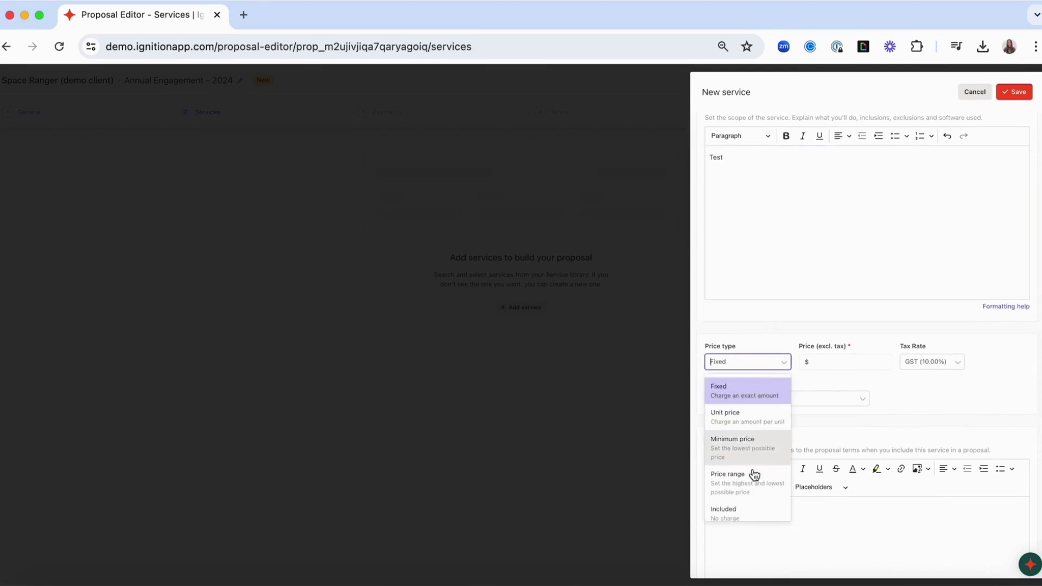
{"action": "left_click", "coordinate": [824, 361]}
{"action": "type", "text": "200"}
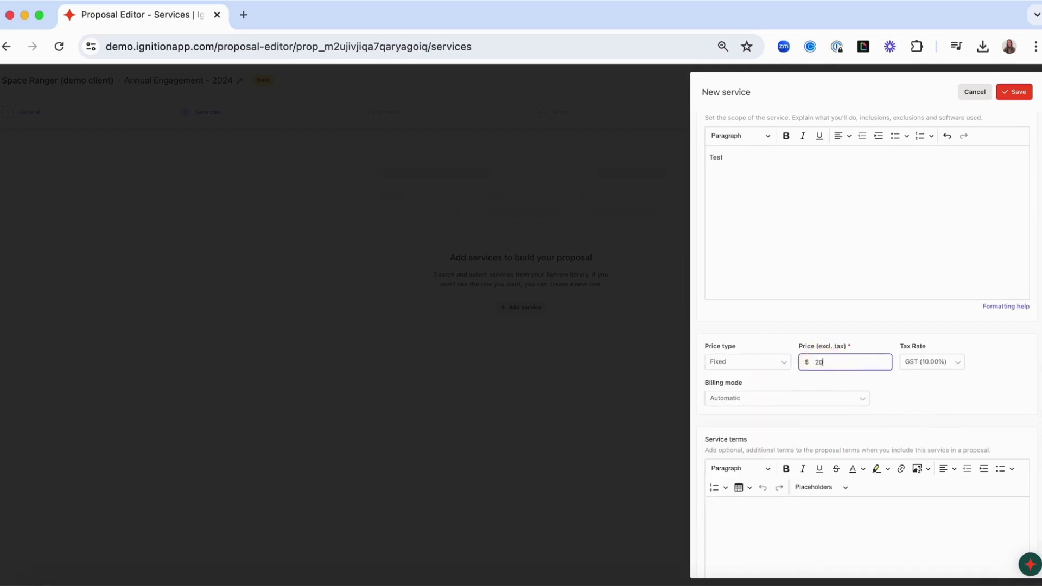
{"action": "left_click", "coordinate": [931, 362]}
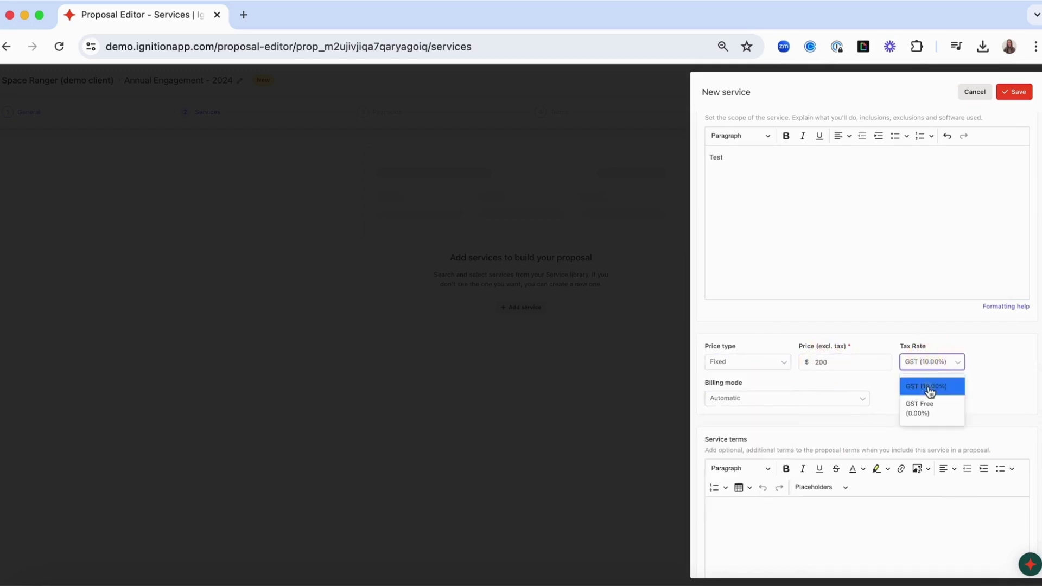
{"action": "left_click", "coordinate": [930, 384]}
{"action": "left_click", "coordinate": [798, 404]}
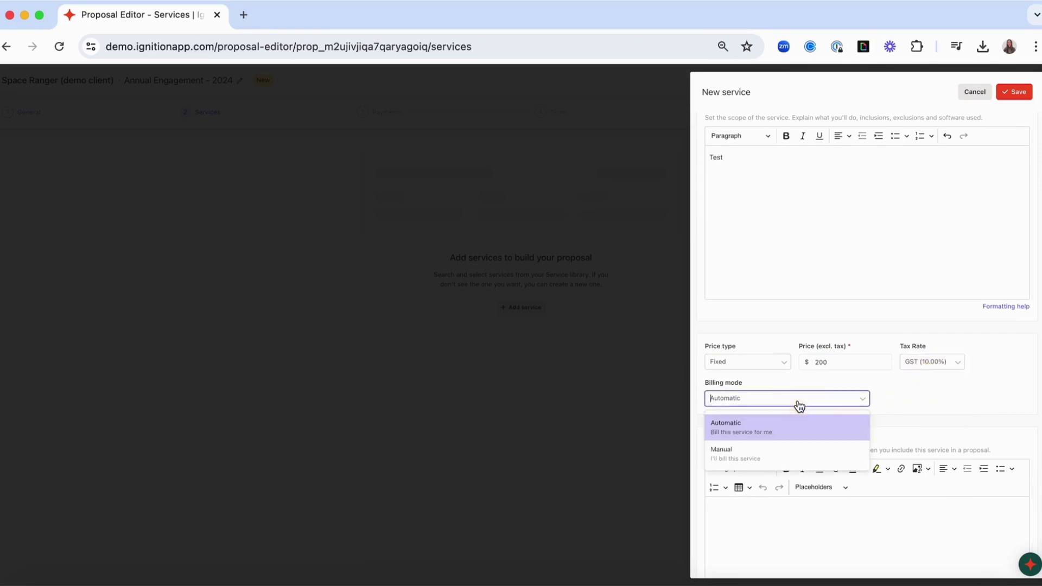
{"action": "left_click", "coordinate": [865, 400]}
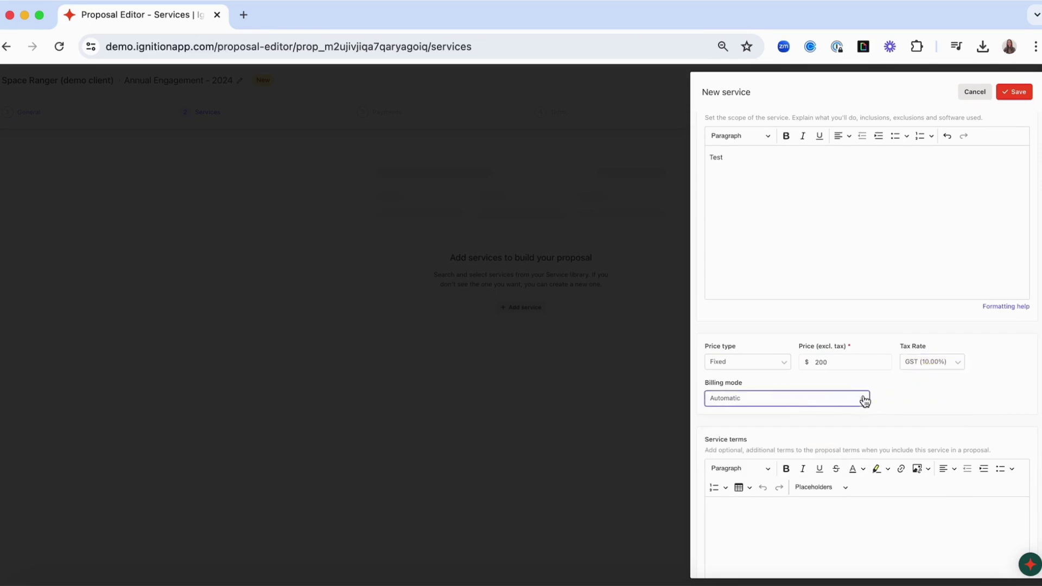
- Review the service terms section and save the Account Management service
{"action": "scroll", "coordinate": [889, 400], "scroll_direction": "down", "scroll_amount": 1}
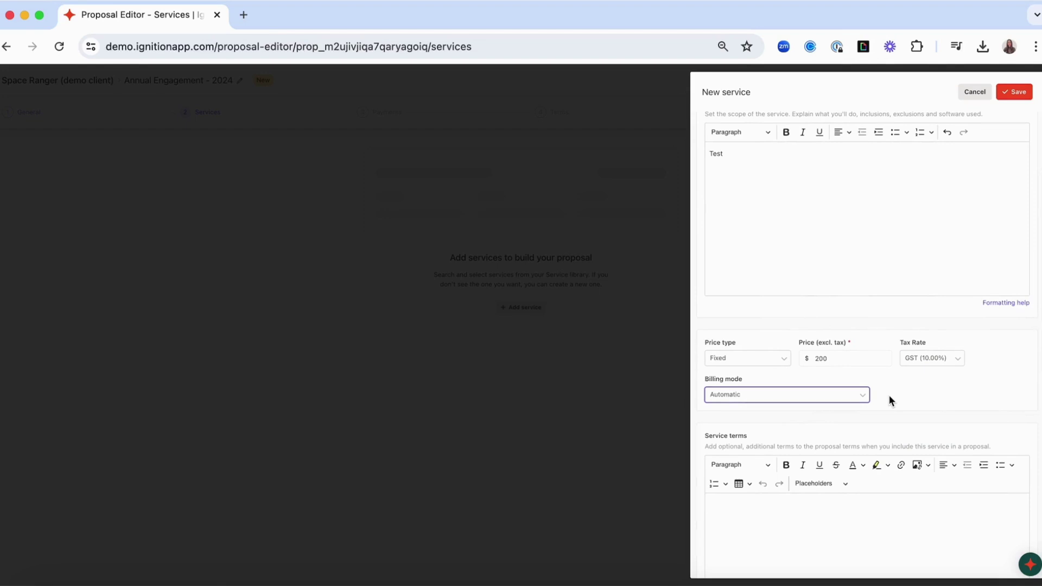
{"action": "scroll", "coordinate": [888, 395], "scroll_direction": "down", "scroll_amount": 4}
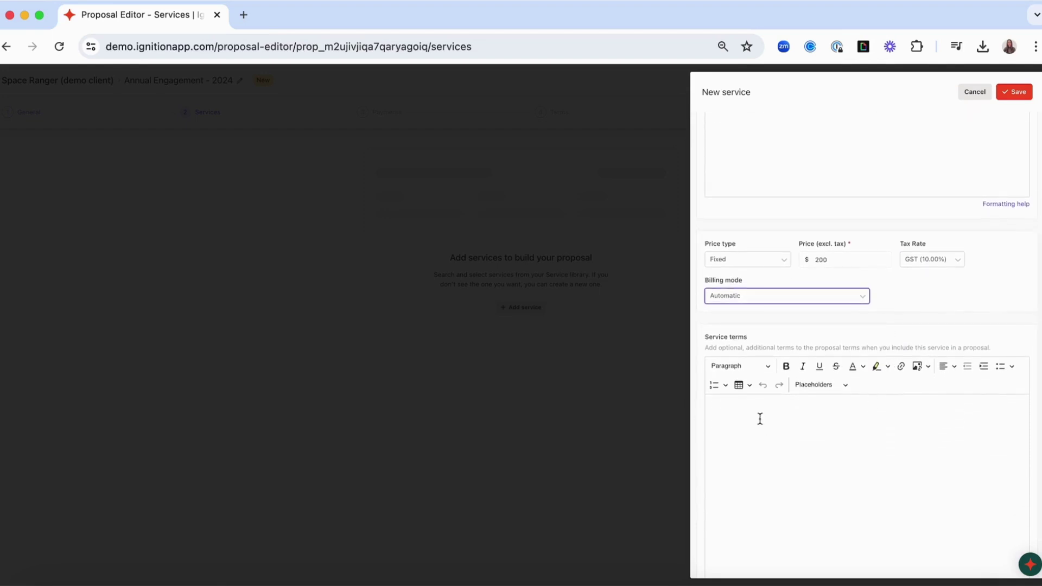
{"action": "left_click", "coordinate": [736, 407]}
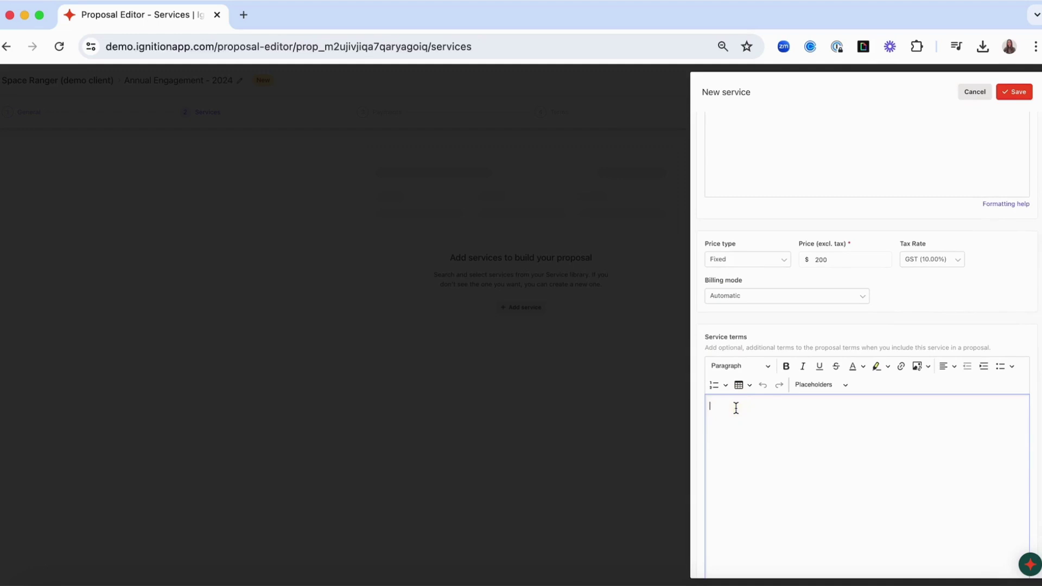
{"action": "scroll", "coordinate": [736, 407], "scroll_direction": "up", "scroll_amount": 1}
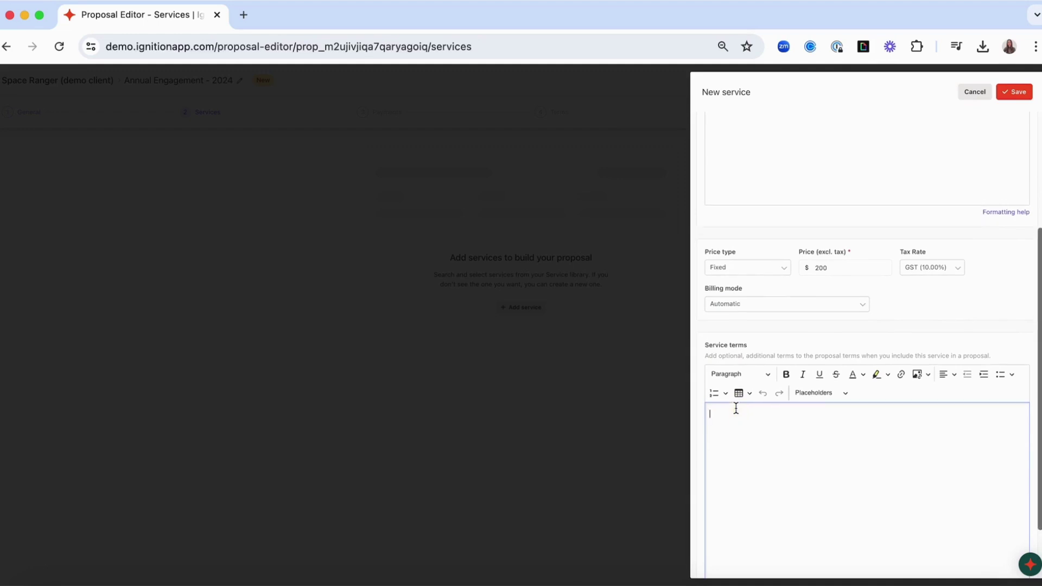
{"action": "scroll", "coordinate": [843, 371], "scroll_direction": "up", "scroll_amount": 5}
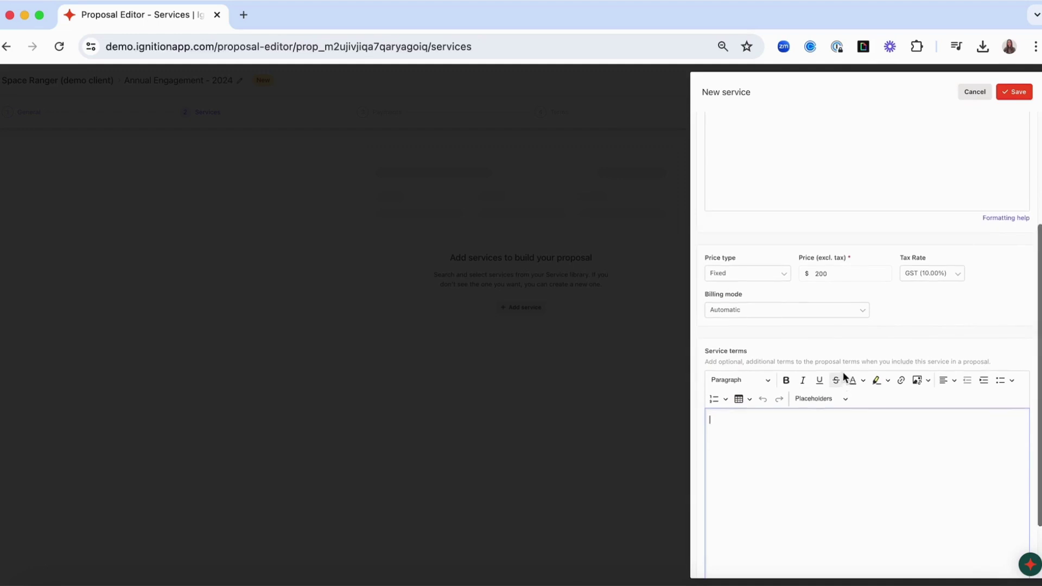
{"action": "left_click", "coordinate": [1014, 91]}
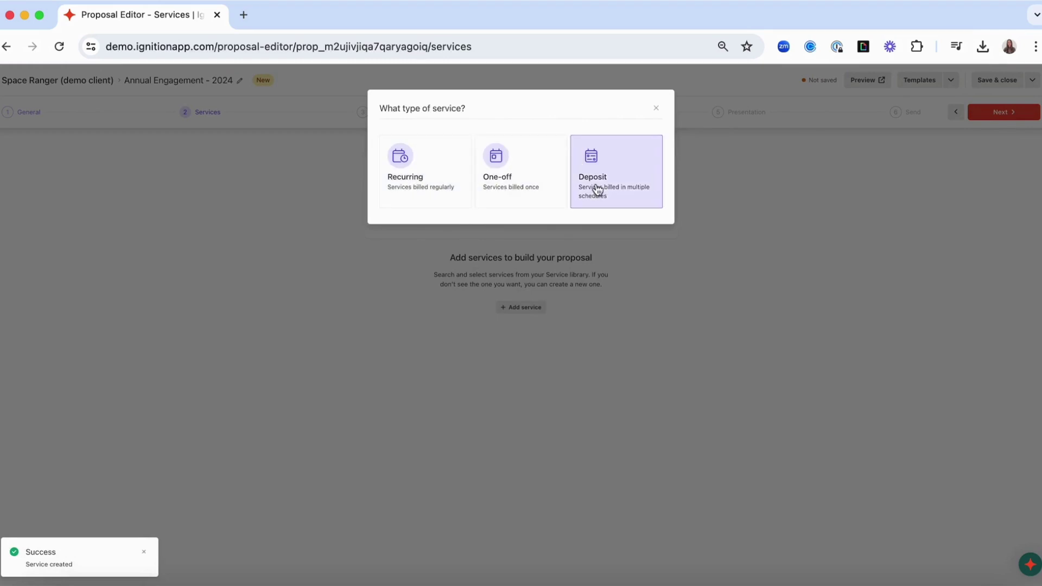
- Add Account Management as recurring, billed monthly from acceptance for 12 times
{"action": "left_click", "coordinate": [444, 189]}
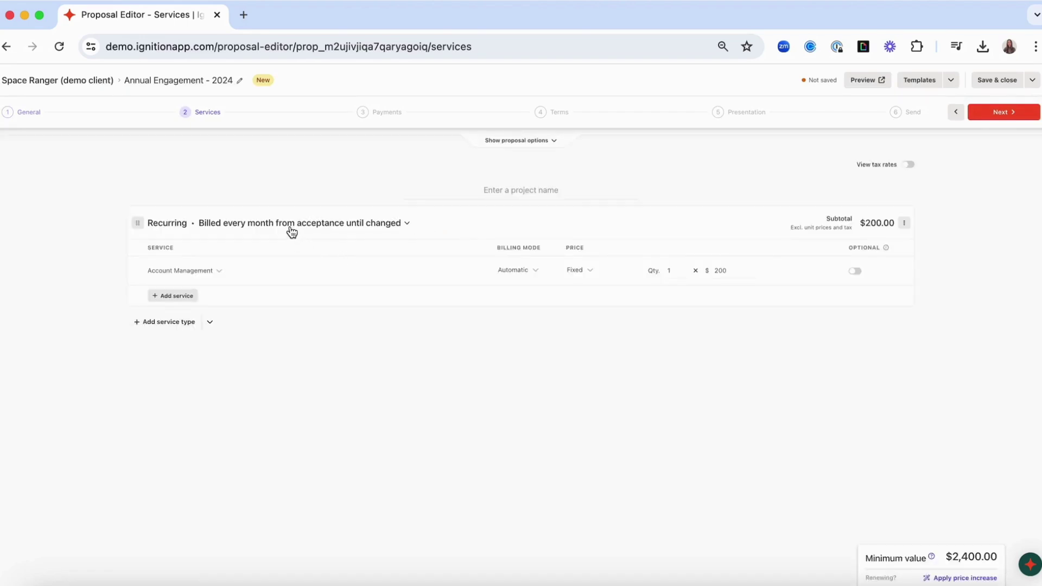
{"action": "left_click", "coordinate": [292, 230]}
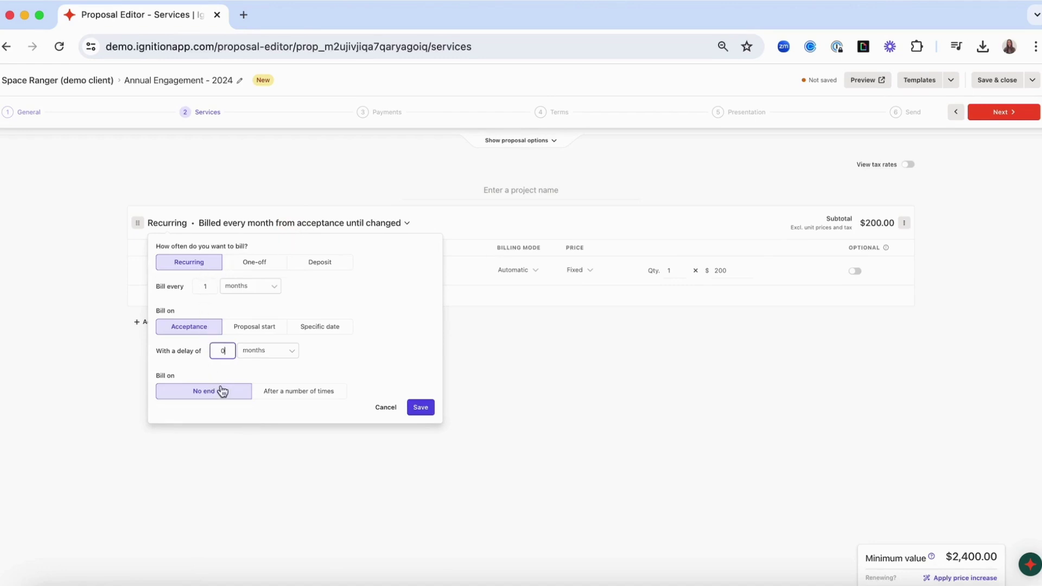
{"action": "left_click", "coordinate": [286, 391]}
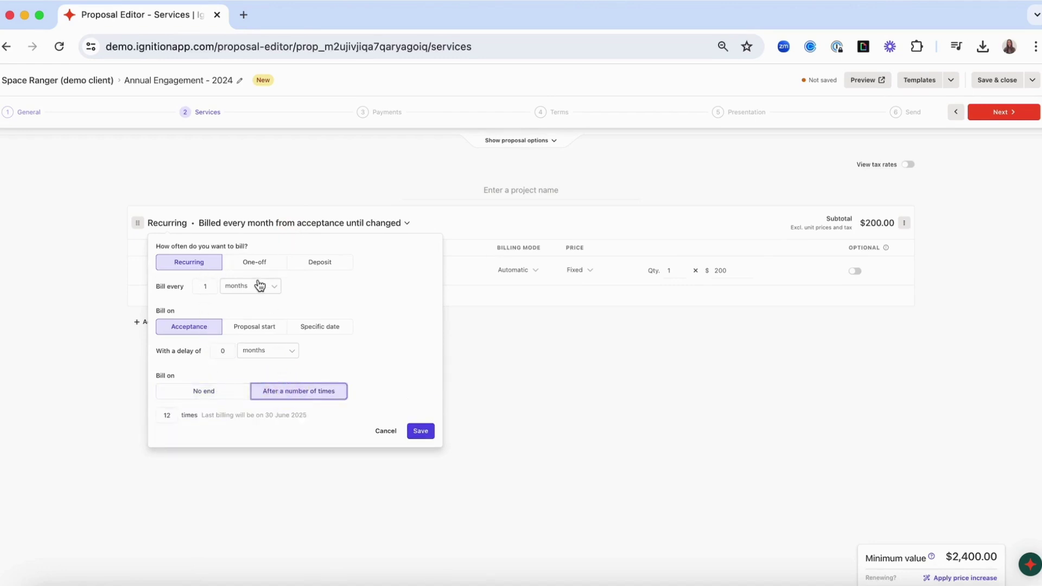
{"action": "left_click", "coordinate": [417, 436]}
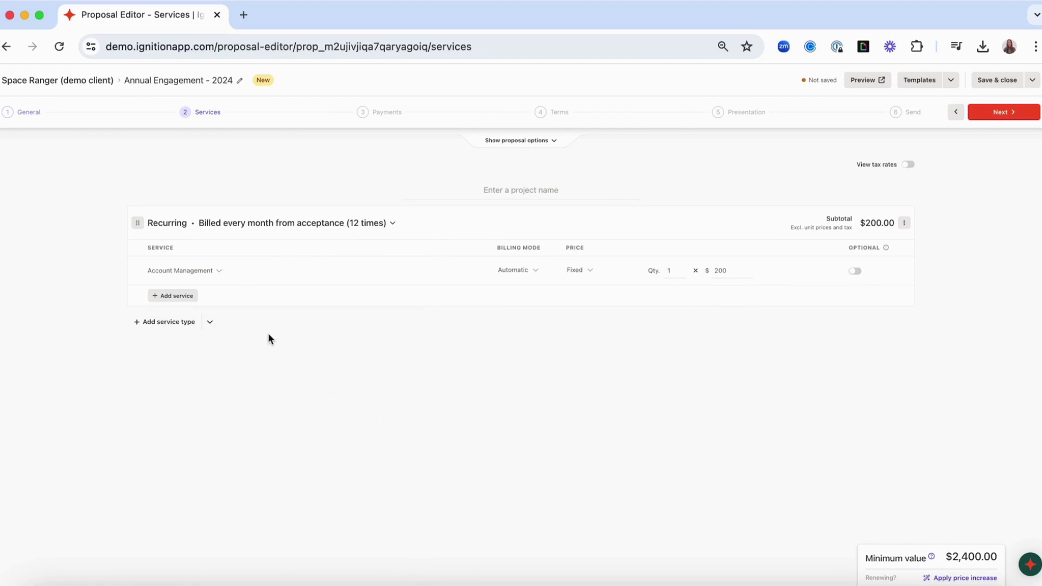
- Add Logo Research & Design to Recurring, and Event Management in a One-off section billed on acceptance
{"action": "left_click", "coordinate": [181, 296]}
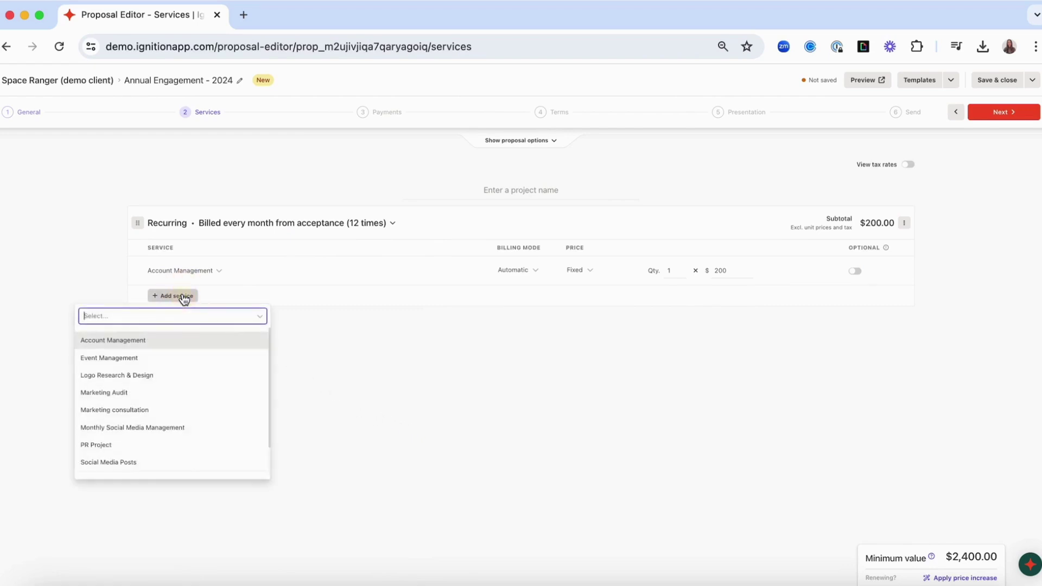
{"action": "left_click", "coordinate": [166, 377]}
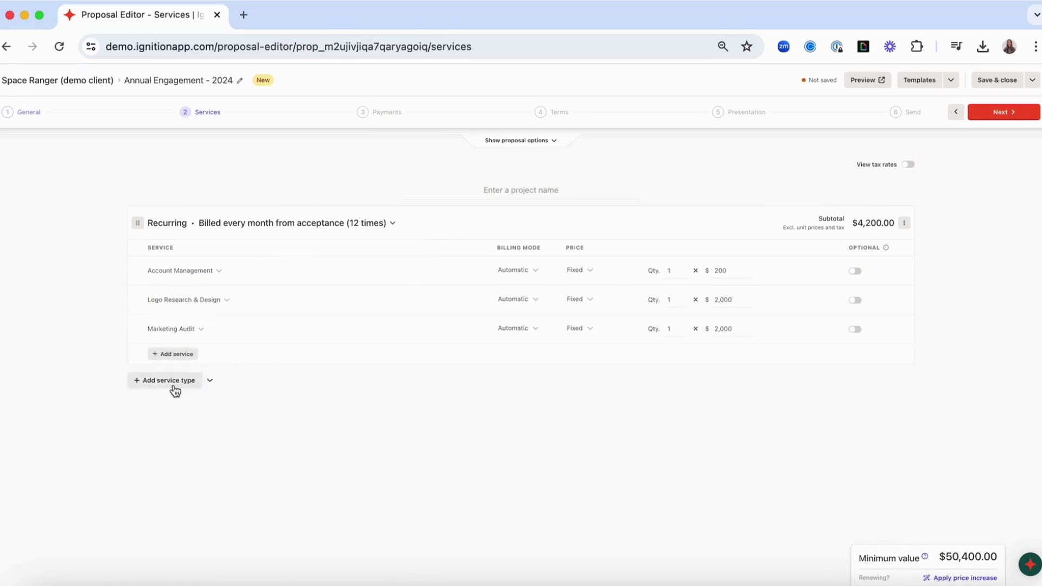
{"action": "left_click", "coordinate": [171, 381]}
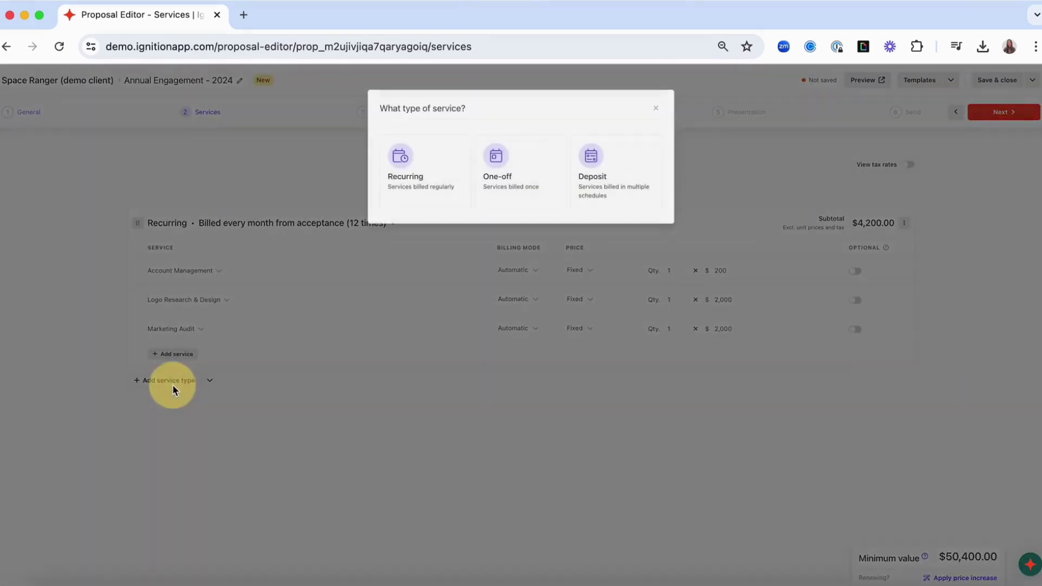
{"action": "left_click", "coordinate": [513, 196]}
{"action": "left_click", "coordinate": [480, 190]}
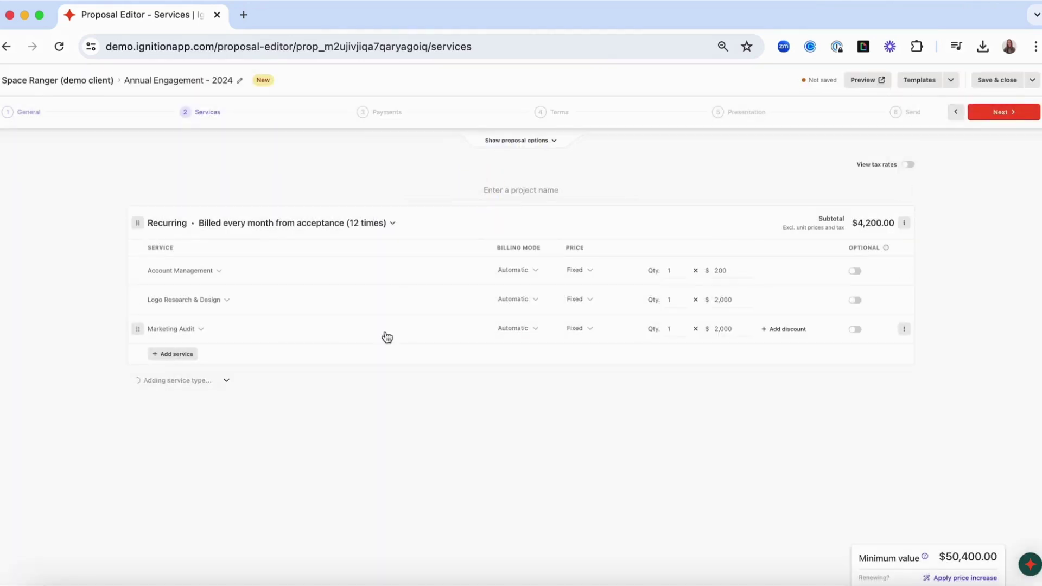
{"action": "left_click", "coordinate": [202, 300]}
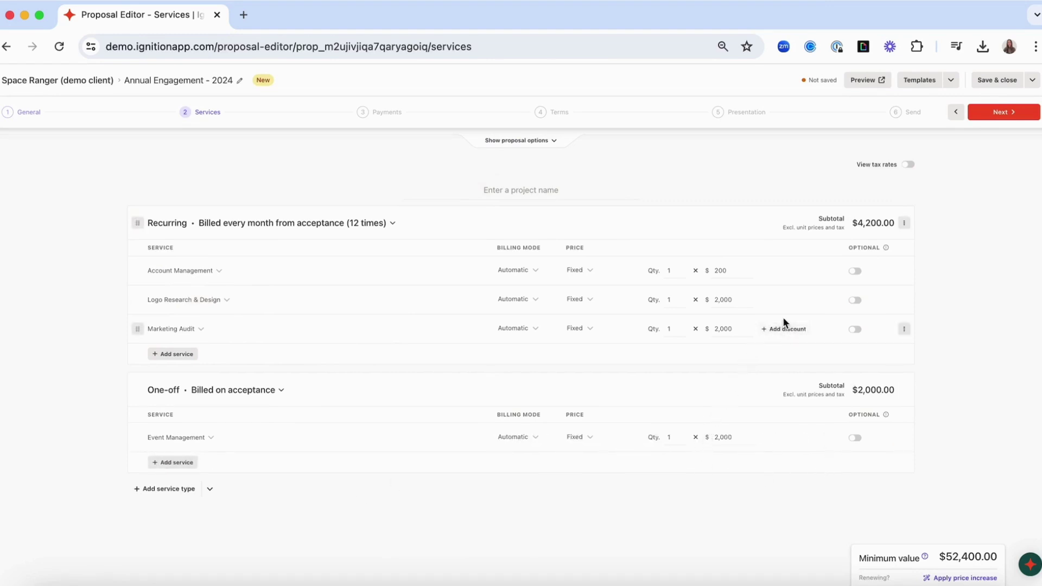
- Mark Marketing Audit as optional, dropping the recurring subtotal to $2,200.00
{"action": "left_click", "coordinate": [855, 329]}
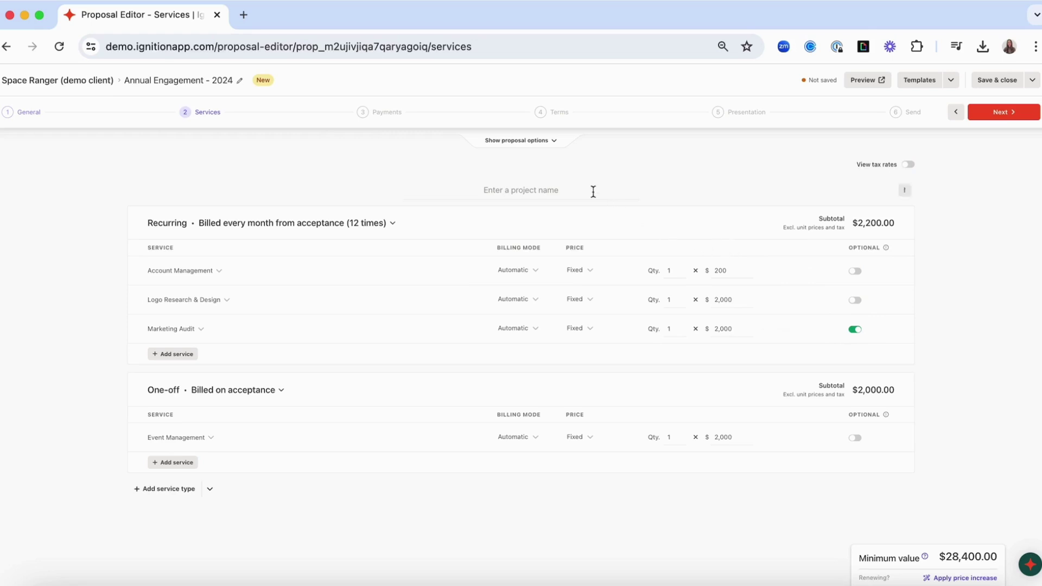
- Show proposal options and duplicate Option 1 into a new option
{"action": "left_click", "coordinate": [536, 143]}
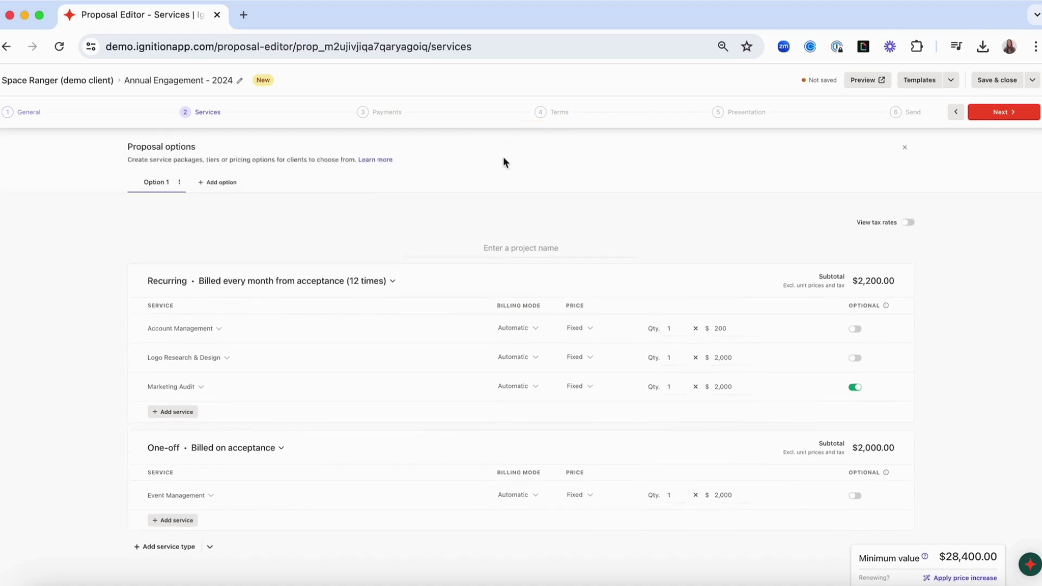
{"action": "left_click", "coordinate": [217, 182]}
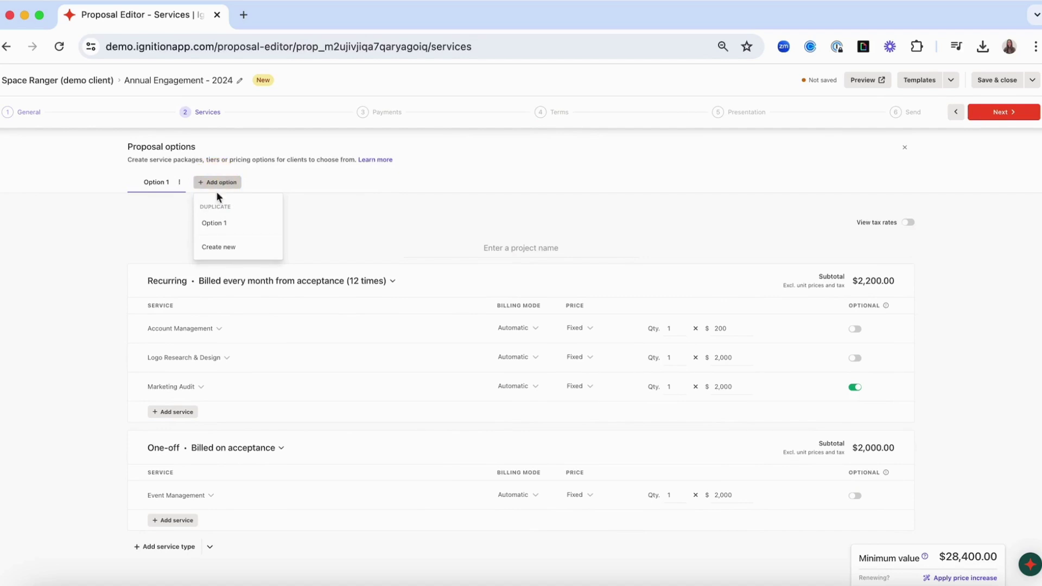
{"action": "left_click", "coordinate": [222, 230]}
- Name the copy 'Option 2' and mark it as the recommended option
{"action": "triple_click", "coordinate": [230, 215]}
{"action": "type", "text": "Option 2"}
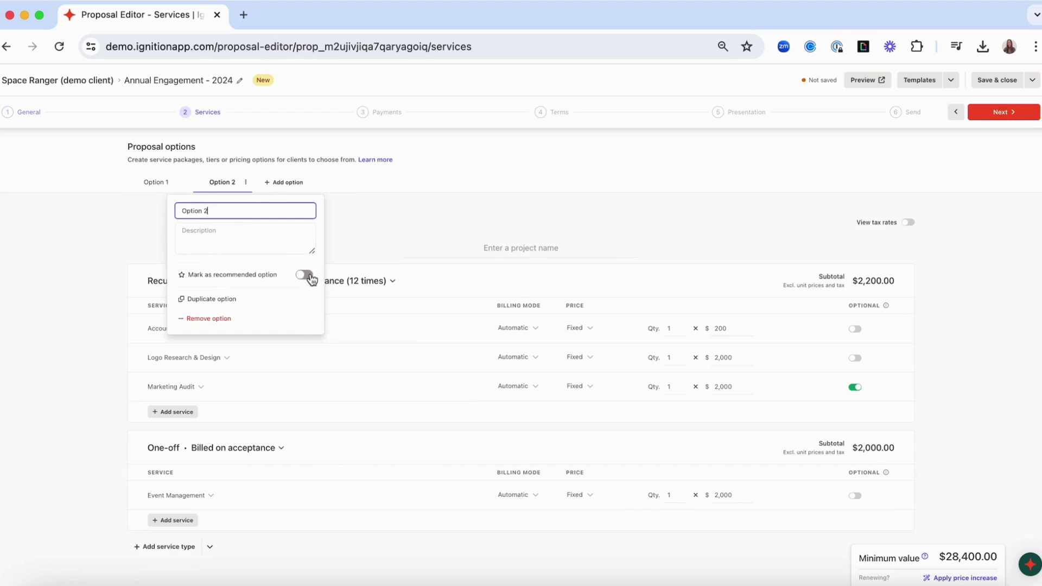
{"action": "left_click", "coordinate": [305, 276]}
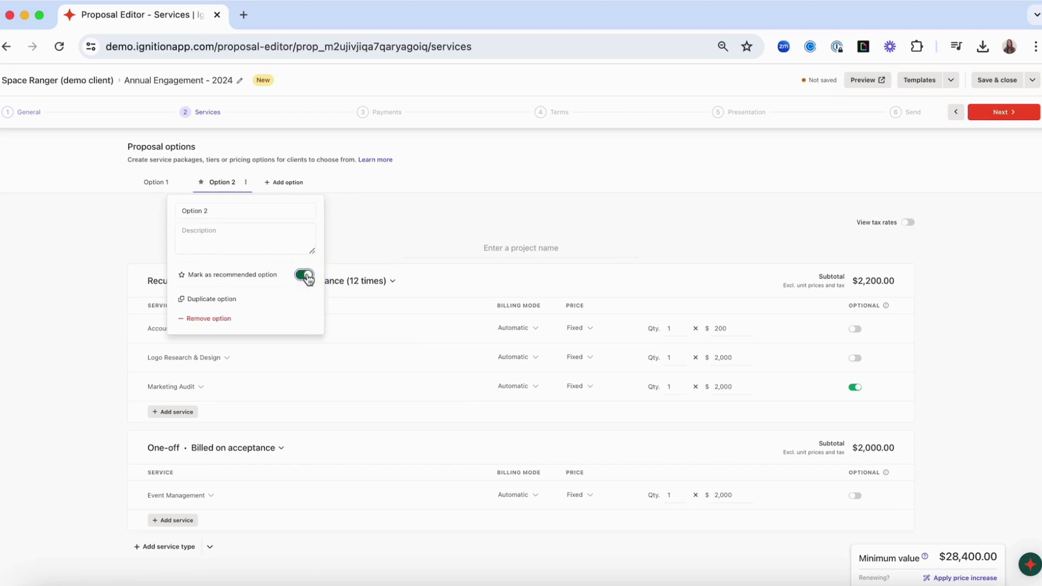
{"action": "left_click", "coordinate": [311, 186]}
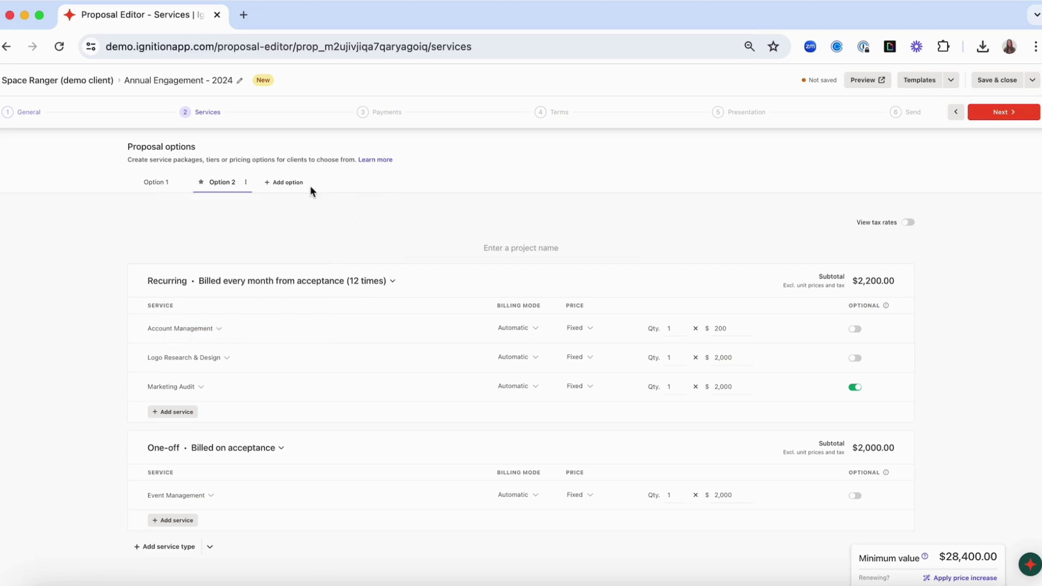
{"action": "left_click", "coordinate": [861, 82]}
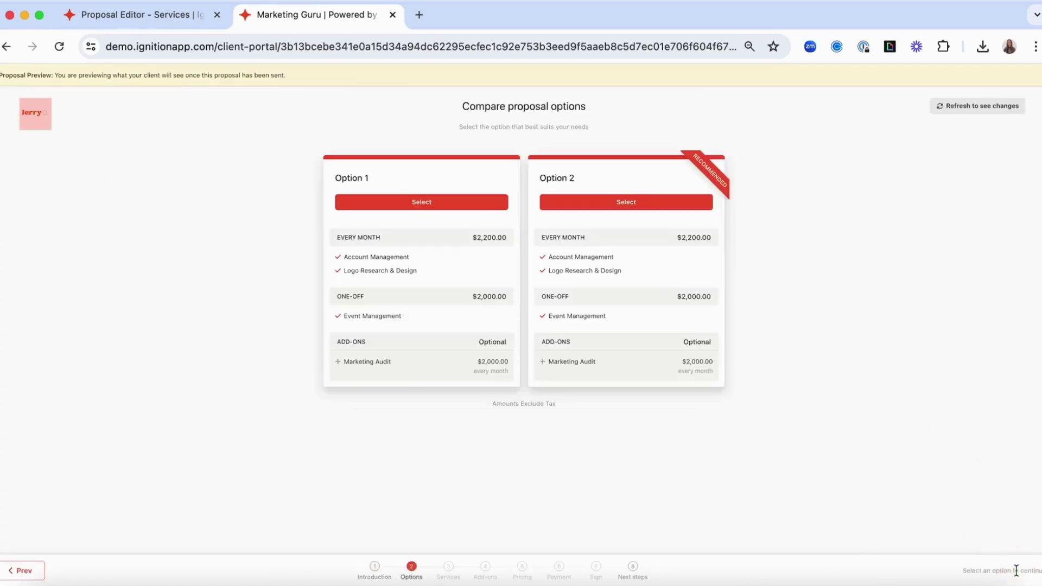
- In the client preview, choose Option 1 and advance to Add-ons, then return to the editor
{"action": "left_click", "coordinate": [496, 360]}
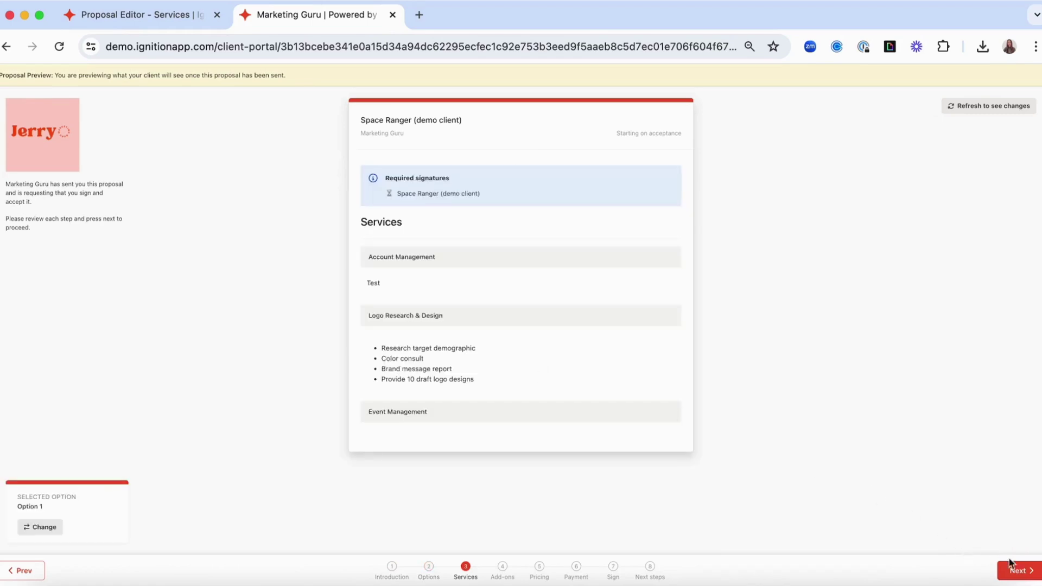
{"action": "left_click", "coordinate": [1024, 572]}
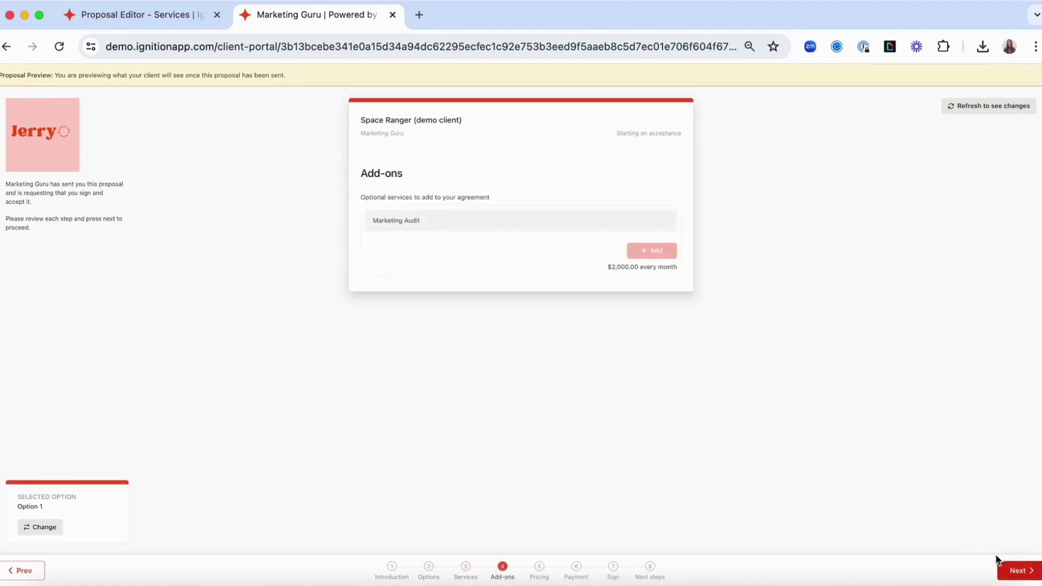
{"action": "left_click", "coordinate": [168, 15]}
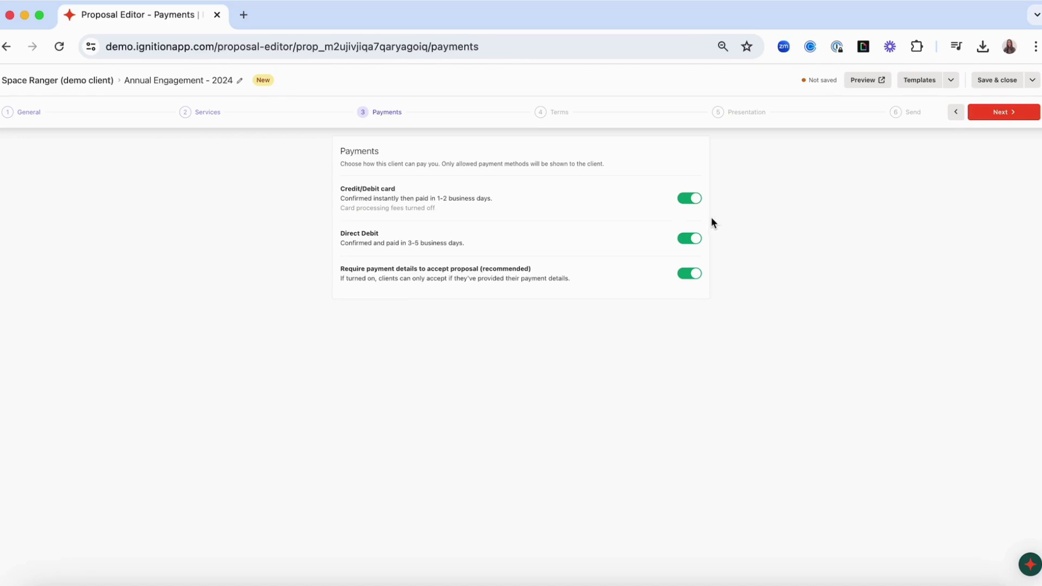
- Toggle Credit/Debit card payments off and back on, leaving all payment options enabled
{"action": "left_click", "coordinate": [690, 199]}
{"action": "left_click", "coordinate": [692, 201]}
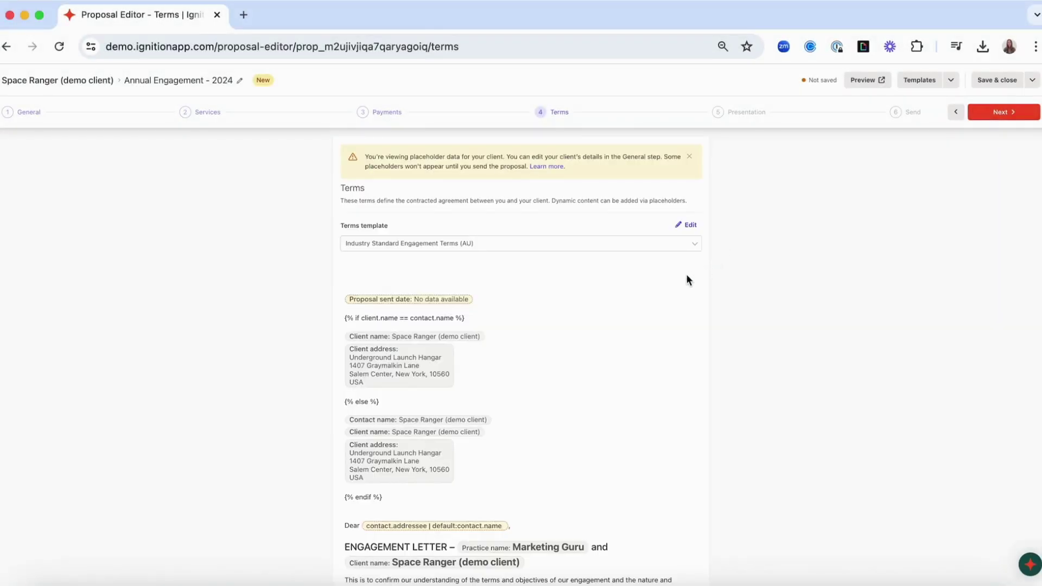
{"action": "left_click", "coordinate": [659, 253]}
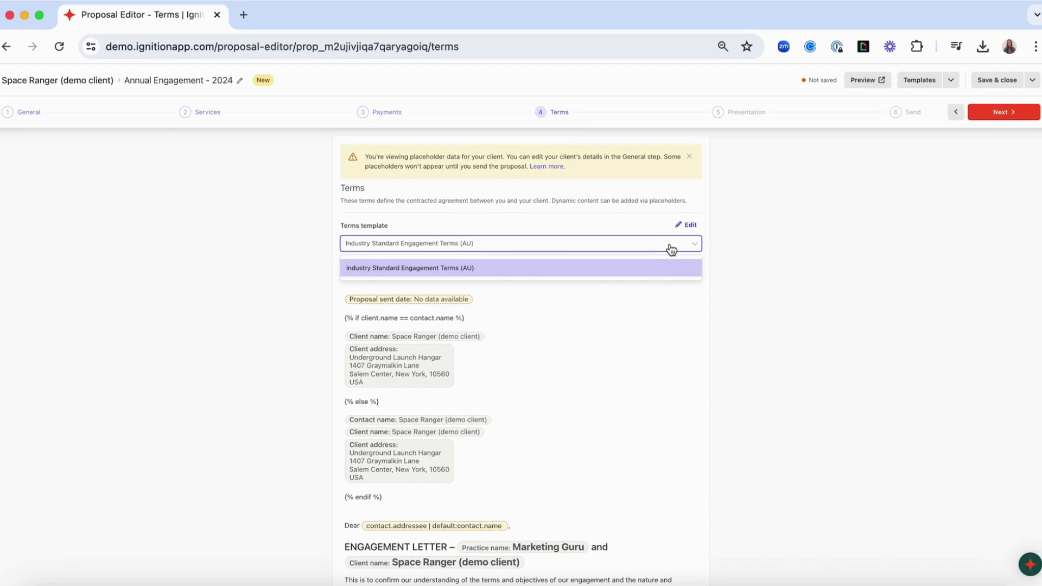
{"action": "left_click", "coordinate": [672, 249]}
{"action": "scroll", "coordinate": [647, 304], "scroll_direction": "down", "scroll_amount": 15}
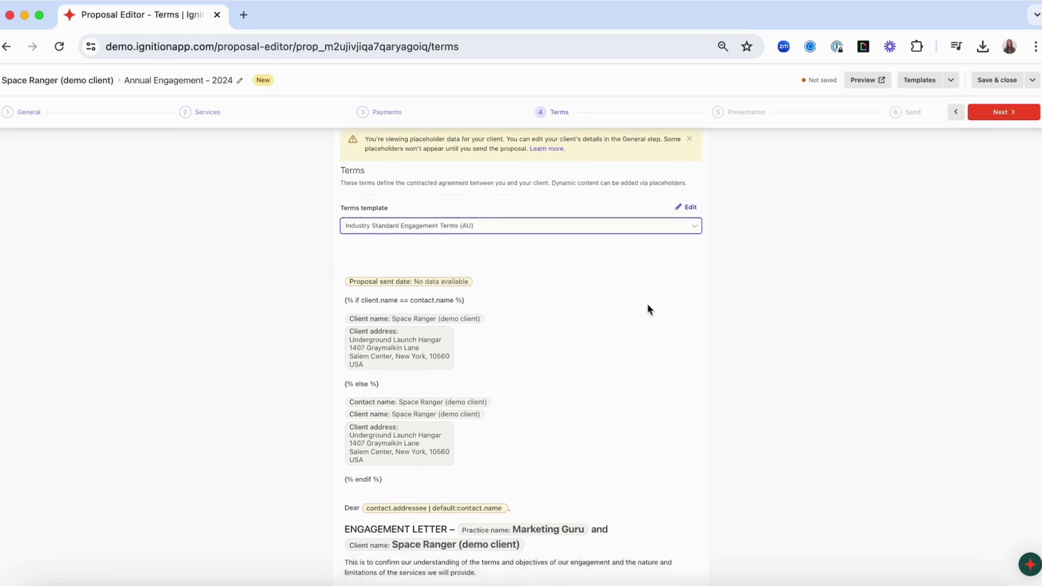
{"action": "scroll", "coordinate": [647, 304], "scroll_direction": "down", "scroll_amount": 20}
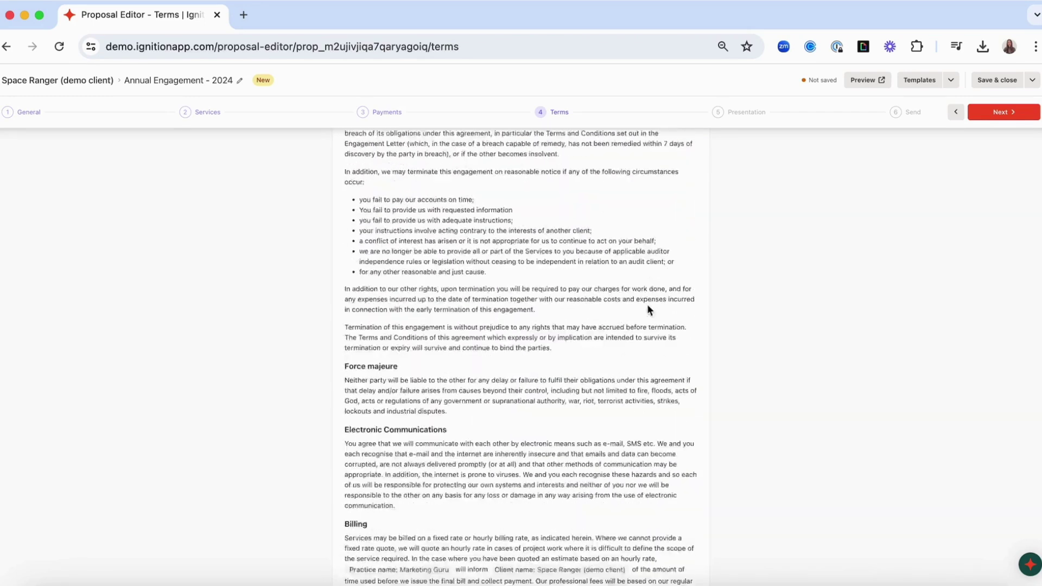
{"action": "scroll", "coordinate": [665, 388], "scroll_direction": "up", "scroll_amount": 20}
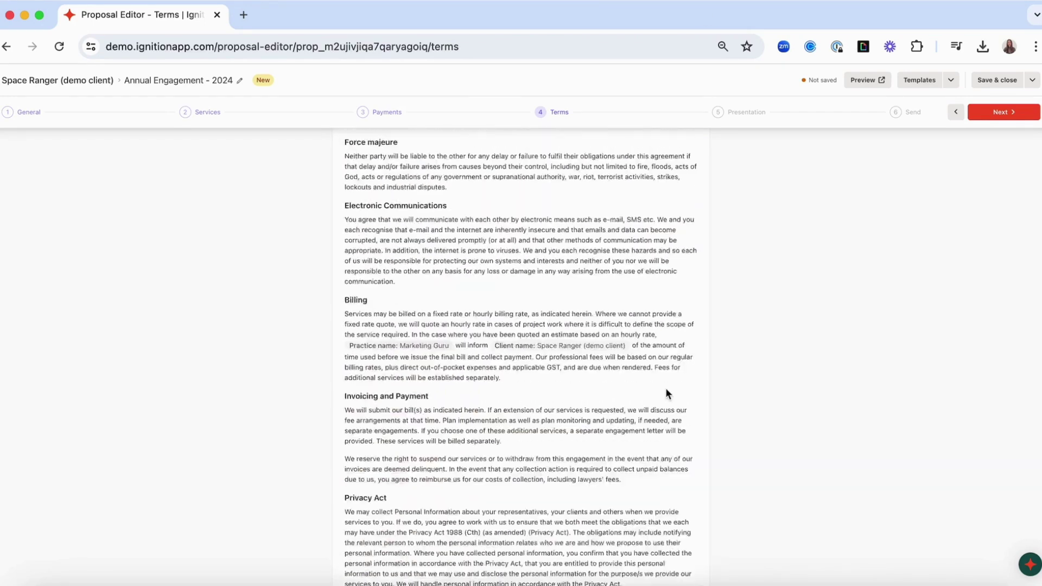
{"action": "scroll", "coordinate": [666, 388], "scroll_direction": "up", "scroll_amount": 1}
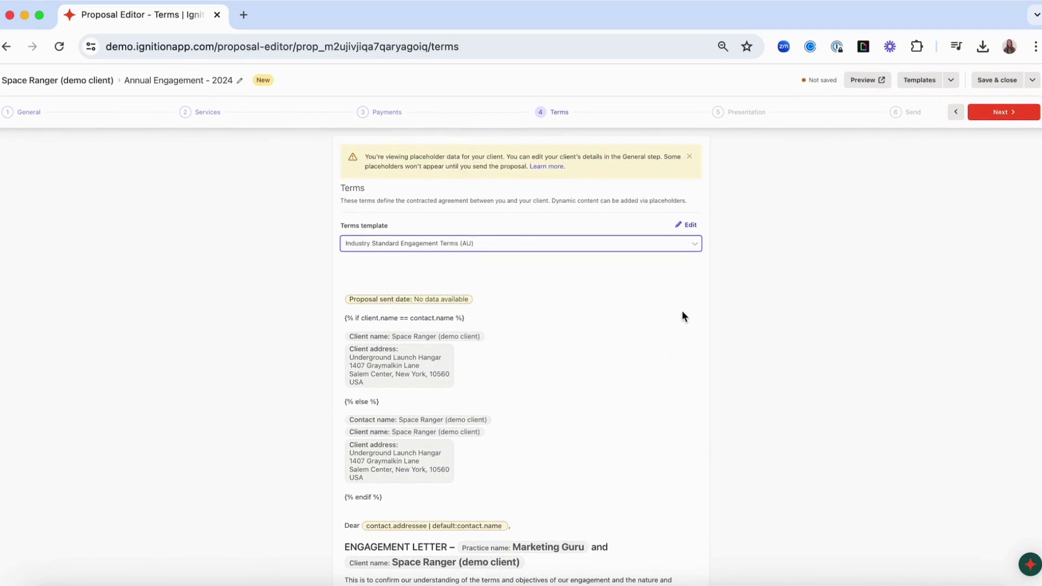
- Review the Industry Standard Engagement Terms (AU) template in the template manager, then add a Blank template
{"action": "left_click", "coordinate": [690, 226]}
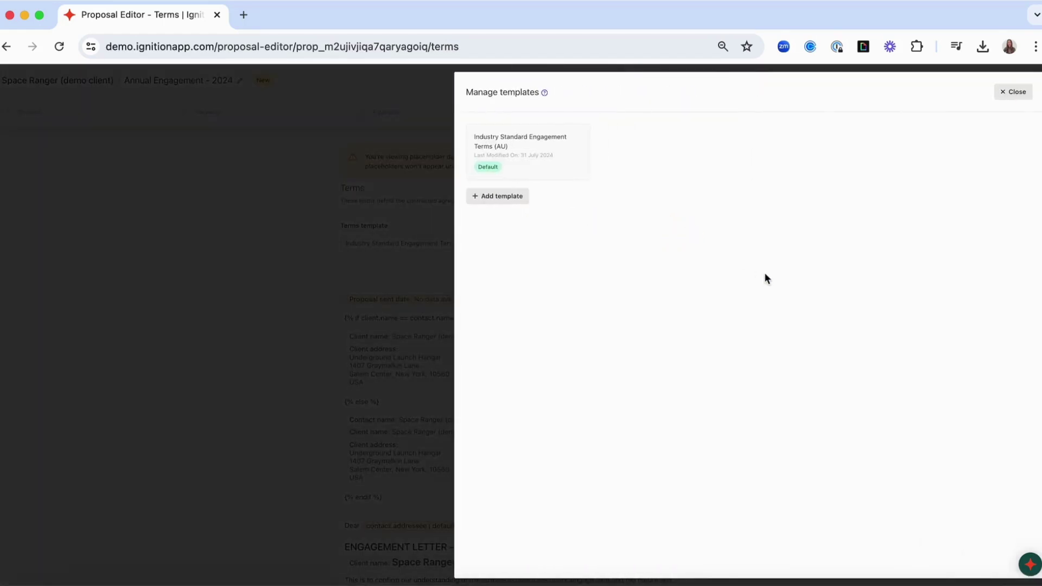
{"action": "scroll", "coordinate": [764, 282], "scroll_direction": "down", "scroll_amount": 2}
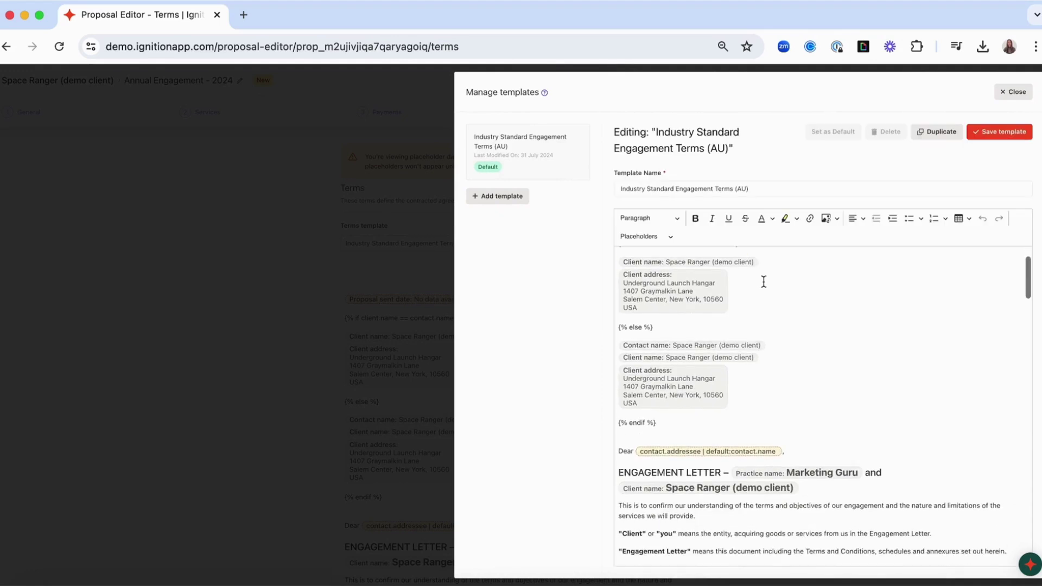
{"action": "scroll", "coordinate": [764, 282], "scroll_direction": "down", "scroll_amount": 3}
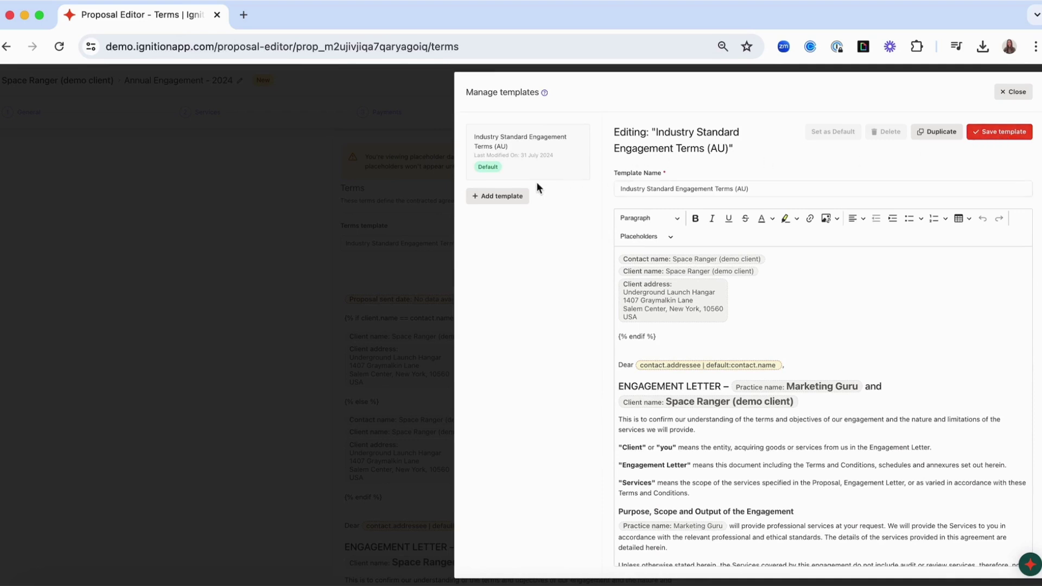
{"action": "left_click", "coordinate": [506, 202]}
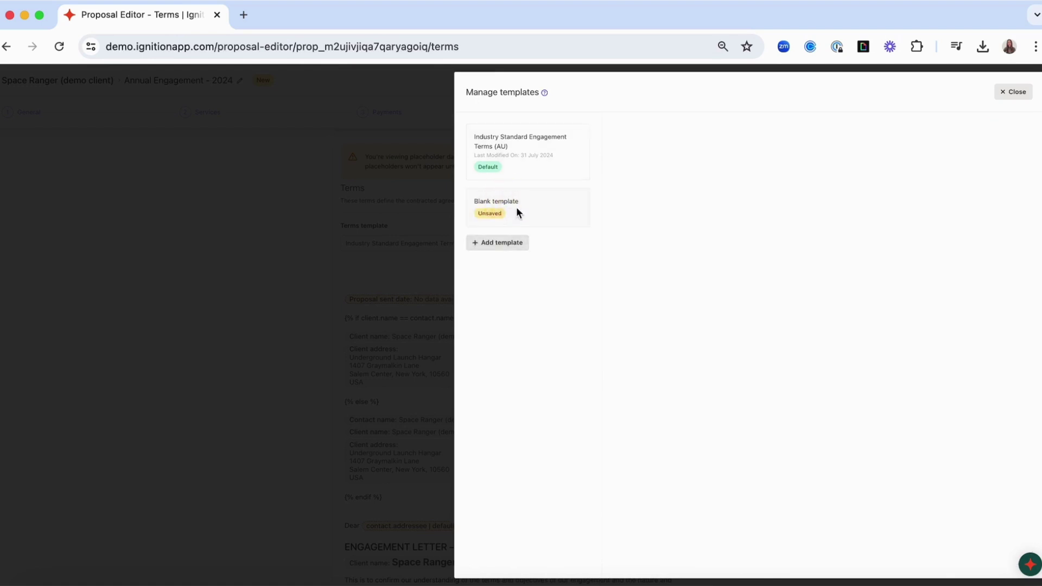
- Paste the full engagement terms into the new template, name it 'Test', and close the manager
{"action": "left_click", "coordinate": [694, 248]}
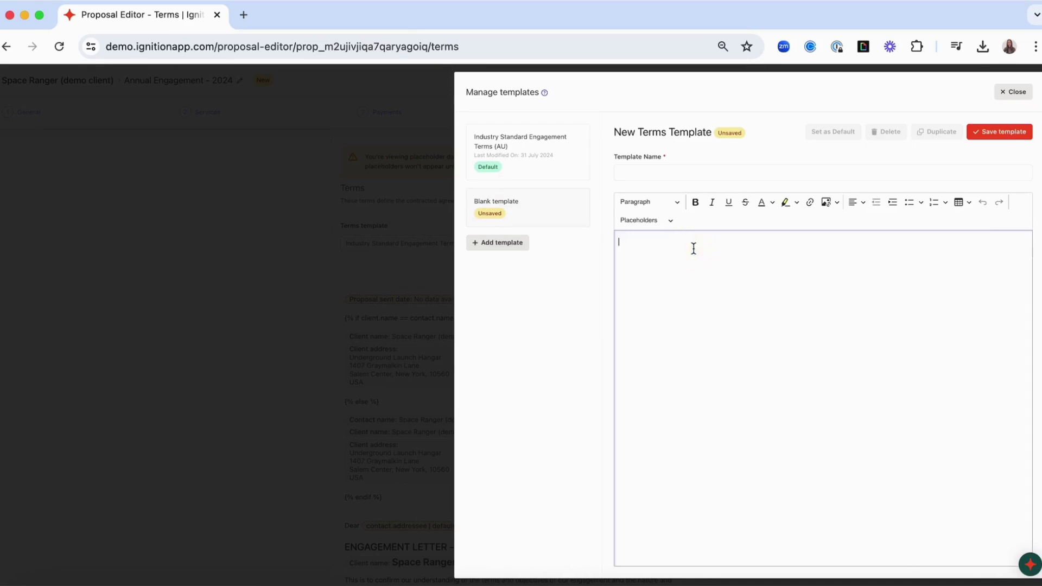
{"action": "key", "text": "ctrl+v"}
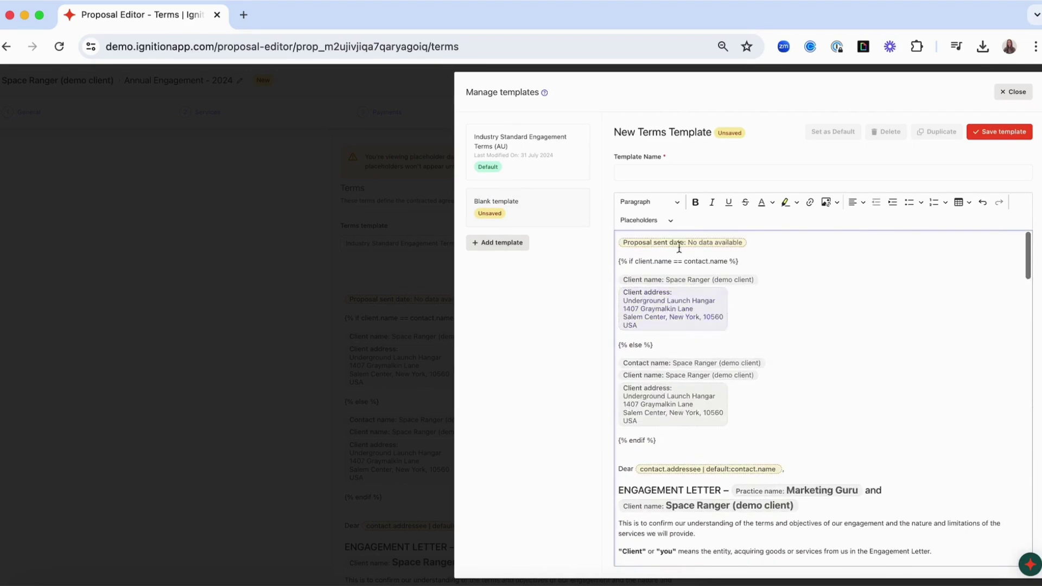
{"action": "left_click", "coordinate": [668, 222]}
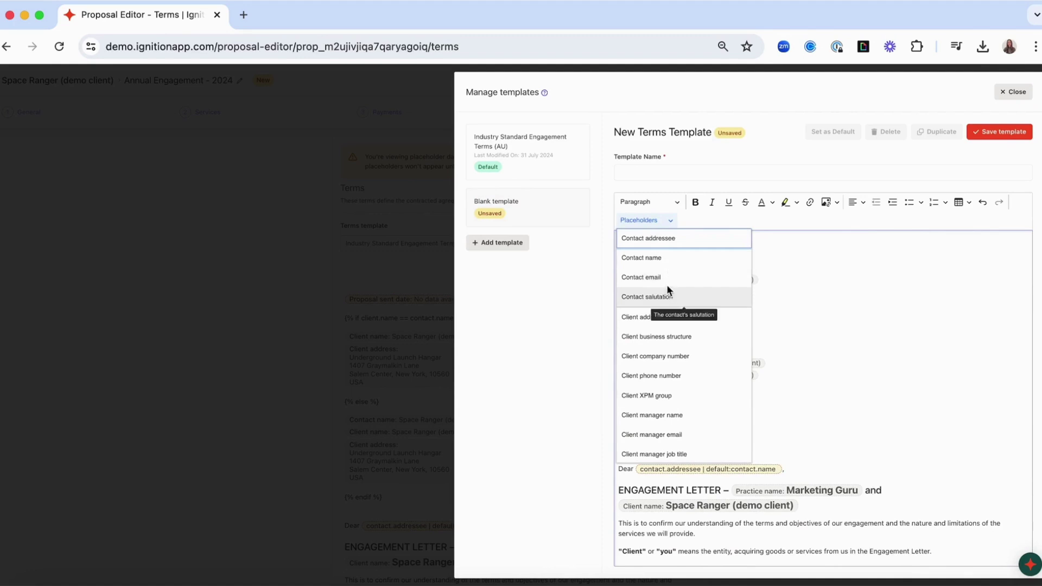
{"action": "left_click", "coordinate": [669, 222]}
{"action": "left_click", "coordinate": [652, 170]}
{"action": "type", "text": "Test"}
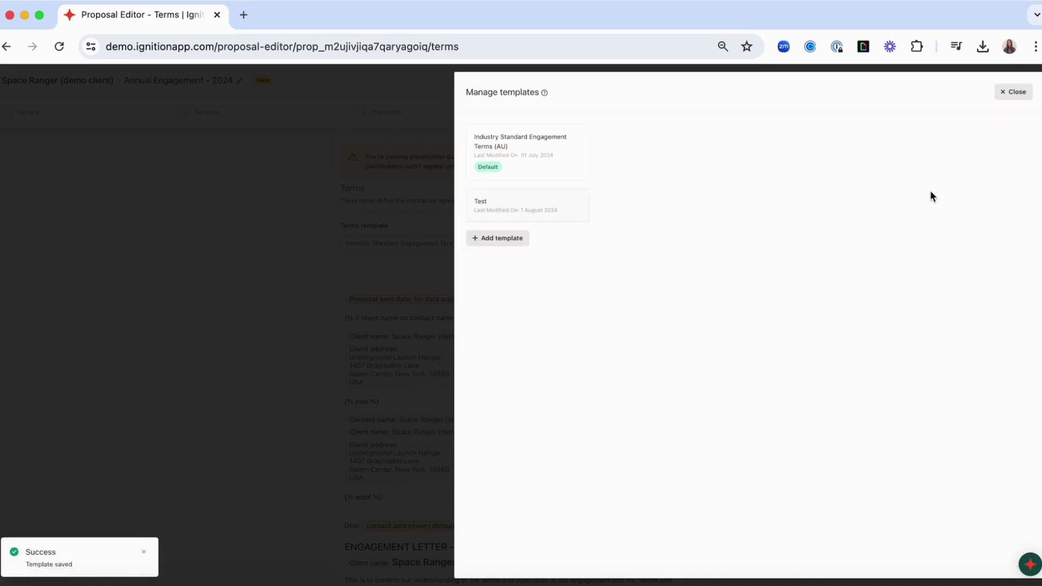
{"action": "left_click", "coordinate": [1014, 93]}
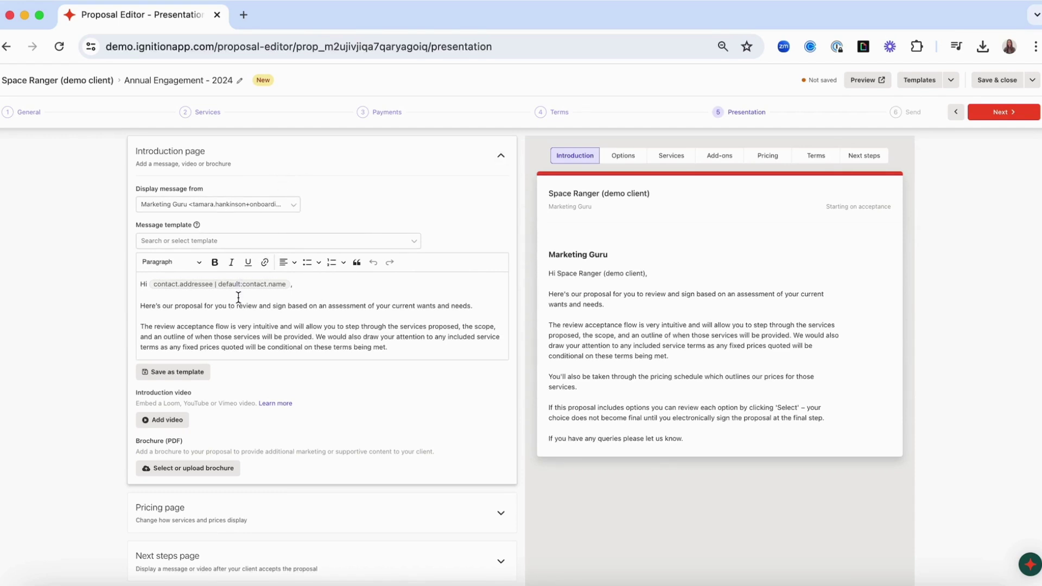
- Start saving the Introduction welcome message as a template, then cancel, keeping the default message
{"action": "scroll", "coordinate": [239, 297], "scroll_direction": "down", "scroll_amount": 3}
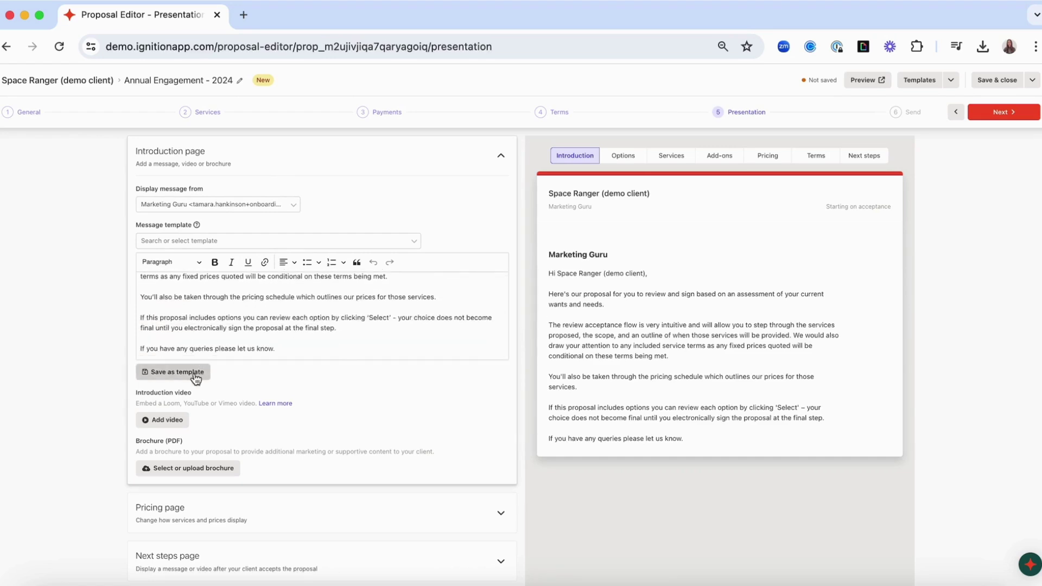
{"action": "left_click", "coordinate": [196, 375]}
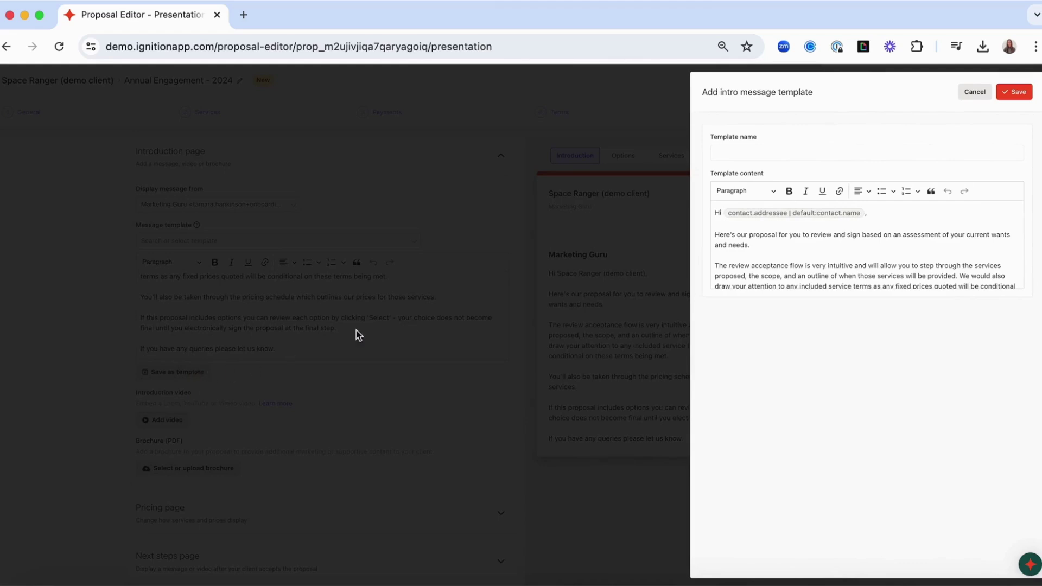
{"action": "left_click", "coordinate": [973, 93]}
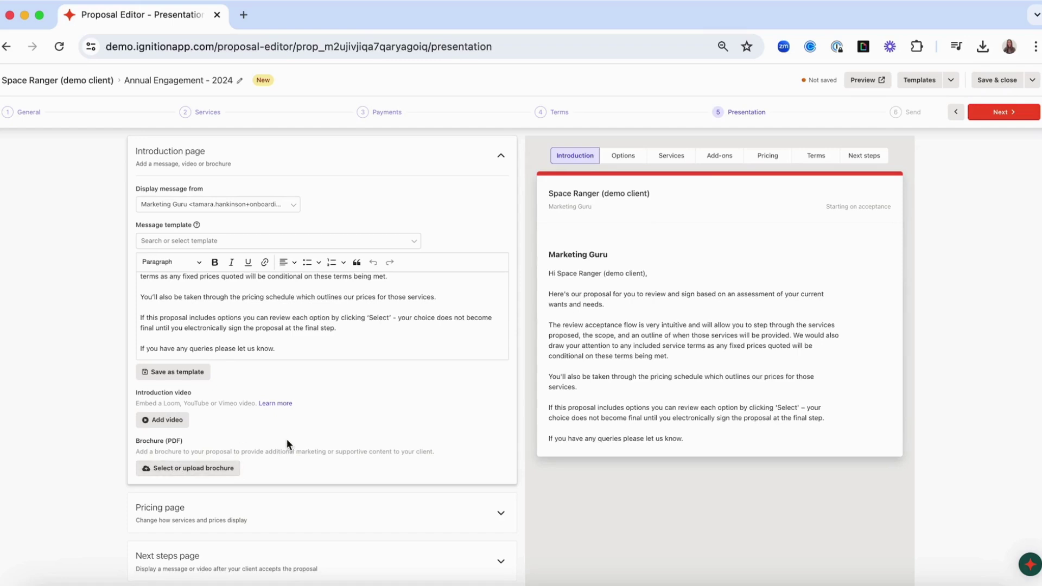
{"action": "scroll", "coordinate": [287, 441], "scroll_direction": "down", "scroll_amount": 2}
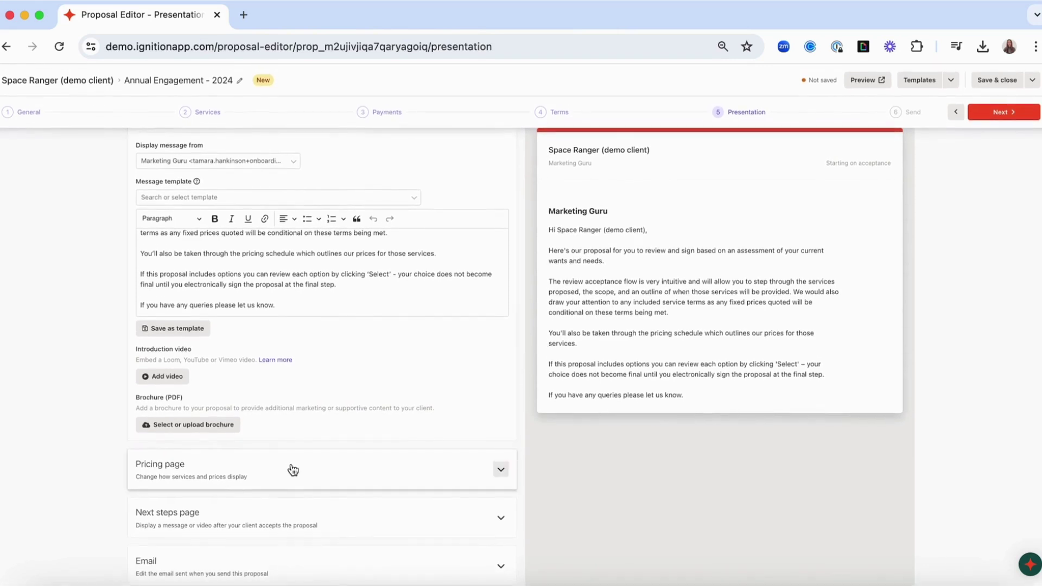
- Show price per service on the pricing page, keep minimum price hidden and Billed on completion on
{"action": "left_click", "coordinate": [293, 470]}
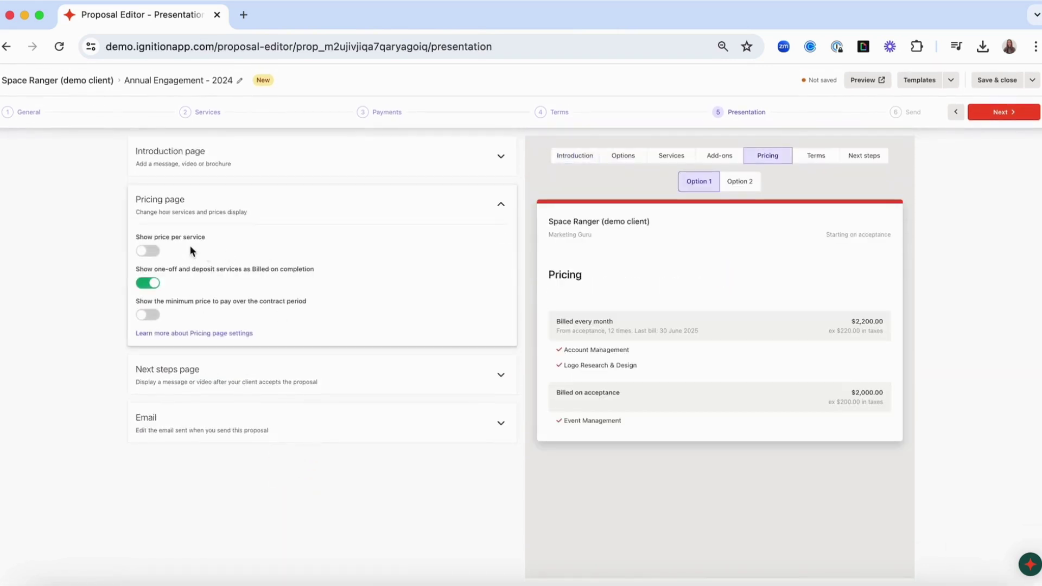
{"action": "left_click", "coordinate": [147, 255]}
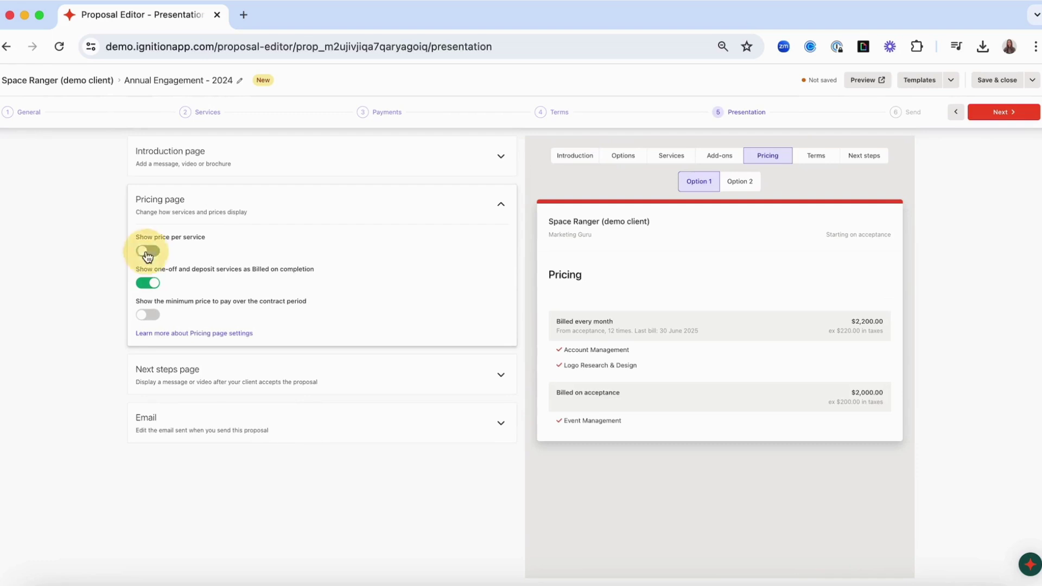
{"action": "left_click", "coordinate": [152, 314]}
{"action": "left_click", "coordinate": [153, 315]}
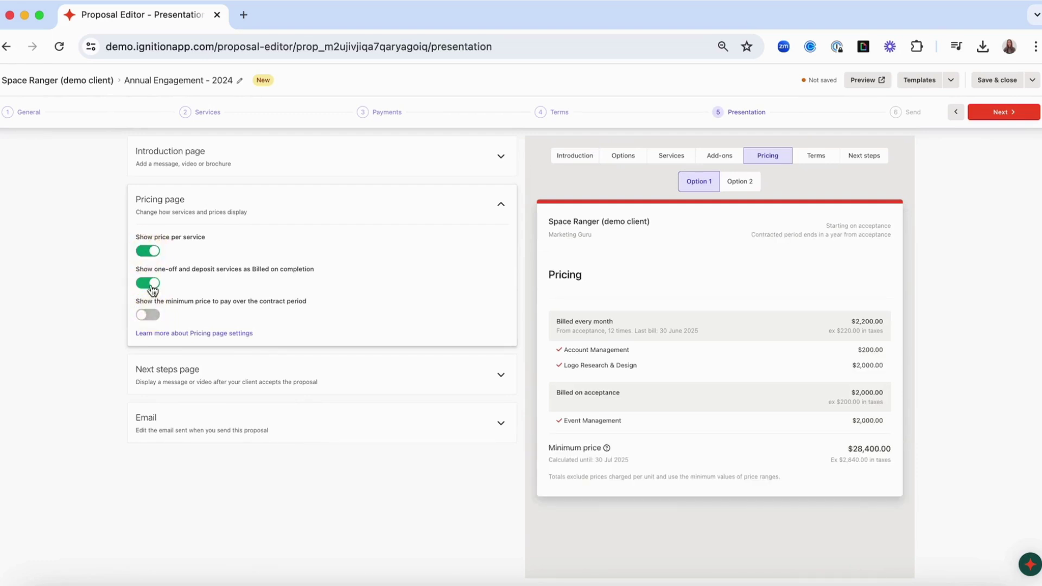
{"action": "left_click", "coordinate": [153, 284]}
{"action": "left_click", "coordinate": [153, 284]}
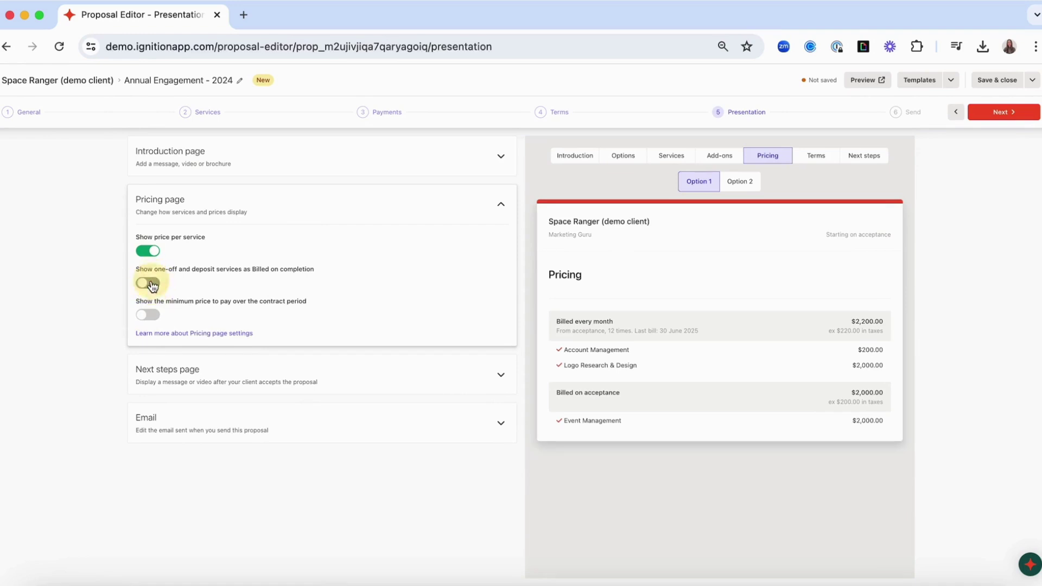
- Expand the Next steps and Email settings, then preview and close the General proposal email template
{"action": "left_click", "coordinate": [201, 375]}
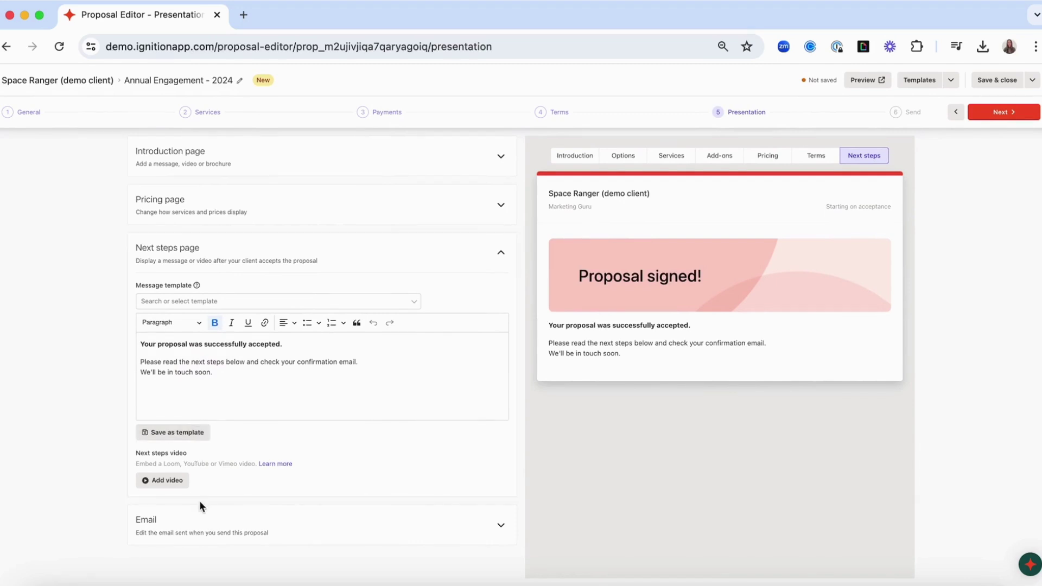
{"action": "left_click", "coordinate": [202, 524]}
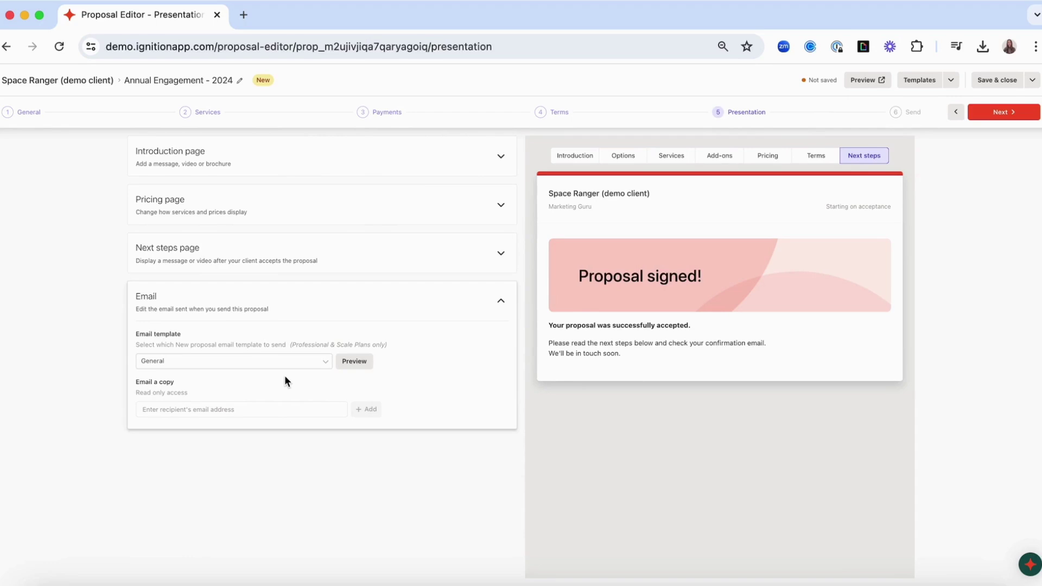
{"action": "left_click", "coordinate": [353, 363]}
{"action": "scroll", "coordinate": [455, 373], "scroll_direction": "down", "scroll_amount": 10}
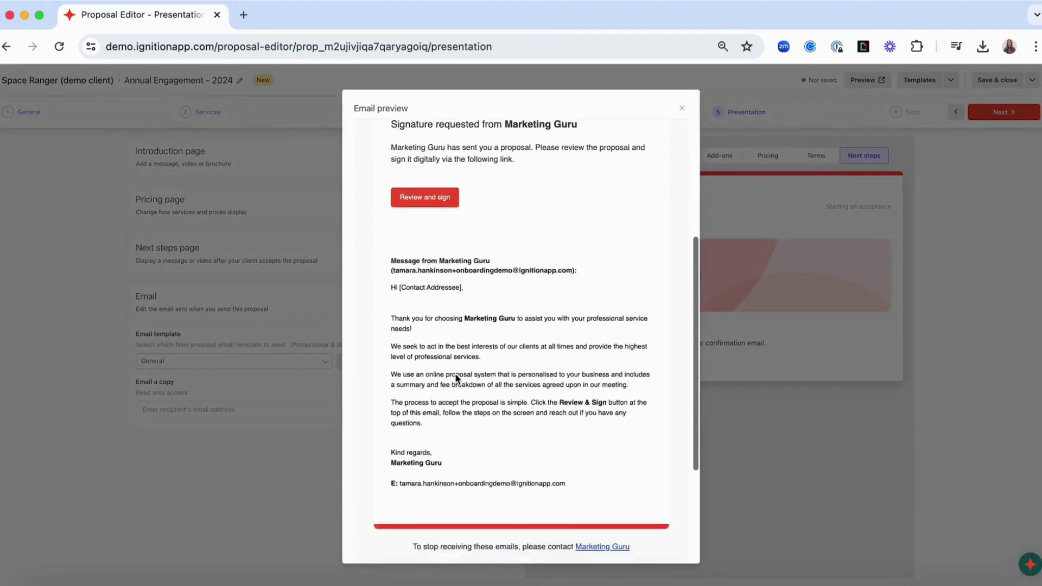
{"action": "scroll", "coordinate": [455, 378], "scroll_direction": "up", "scroll_amount": 10}
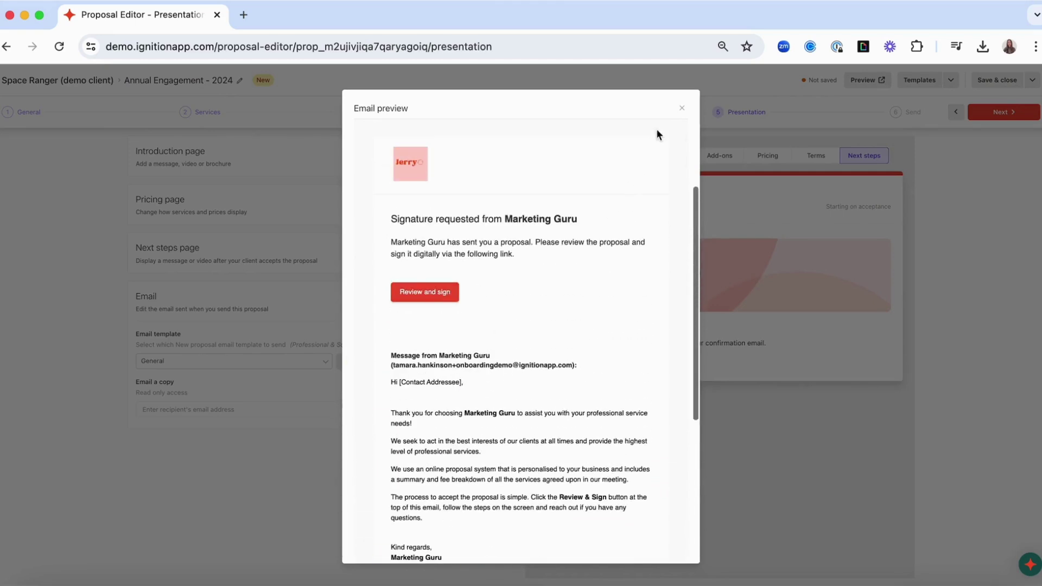
{"action": "left_click", "coordinate": [683, 110]}
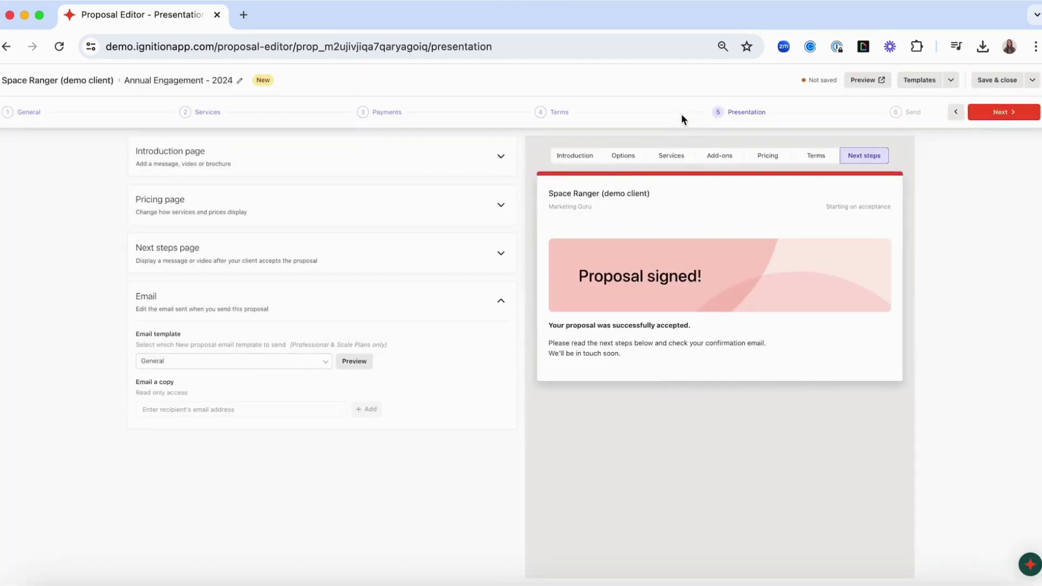